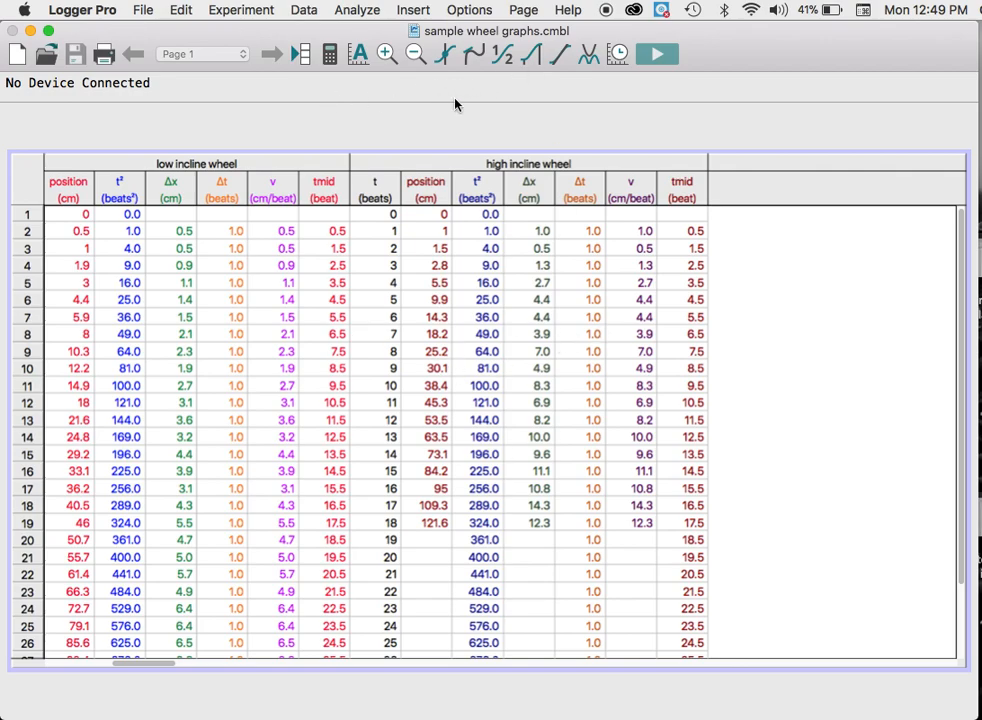
Add a blank page after the current page with the title "position vs time".
left_click(524, 12)
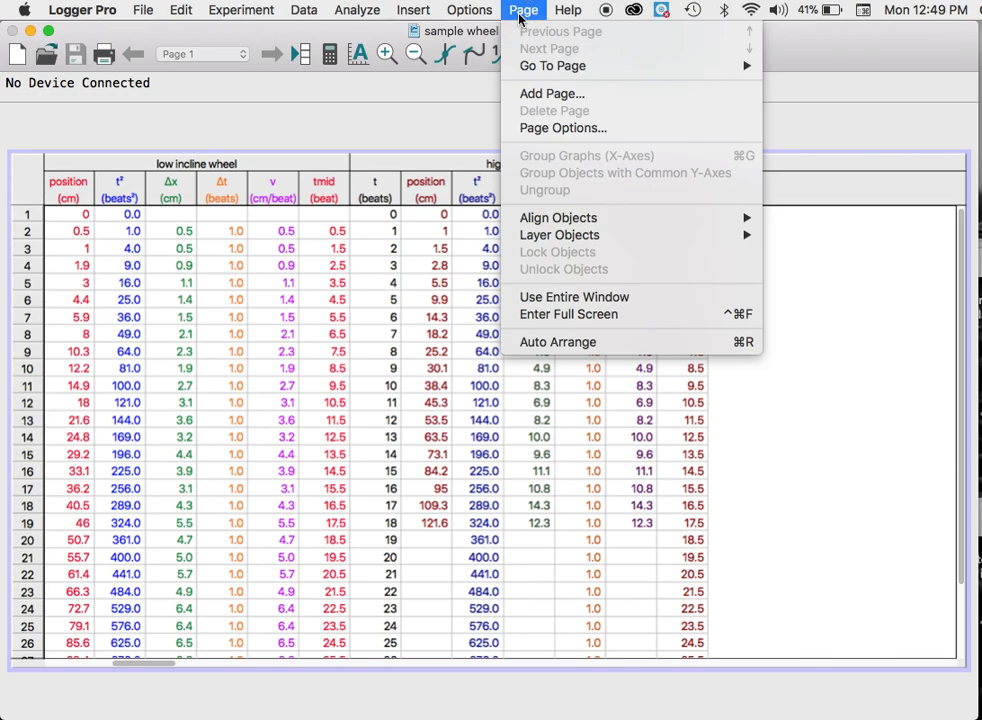
left_click(540, 97)
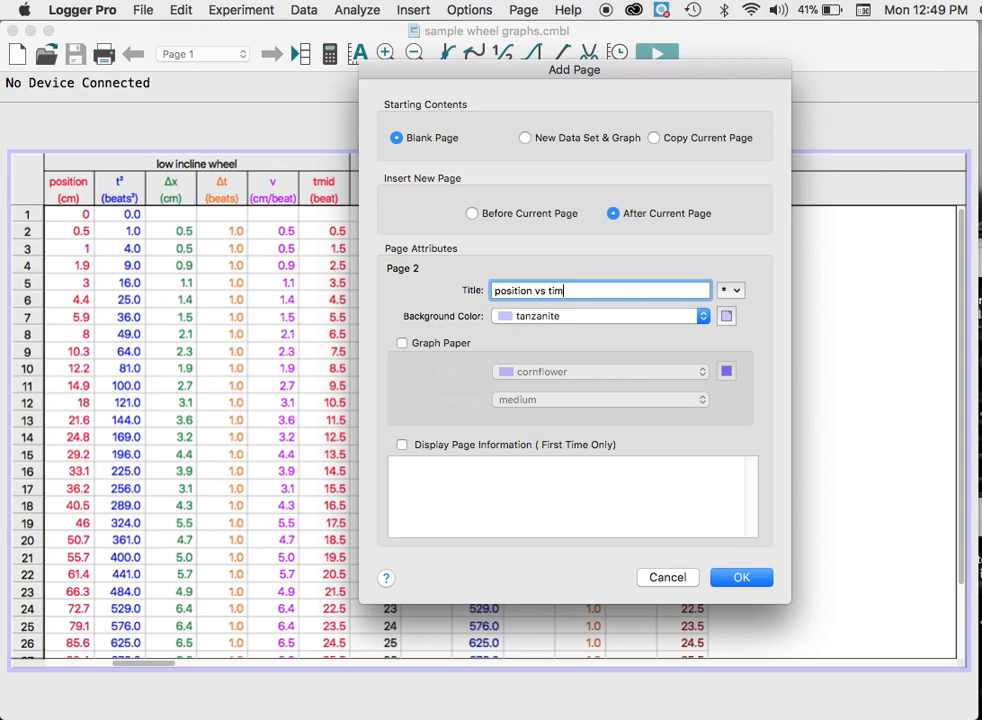
left_click(745, 578)
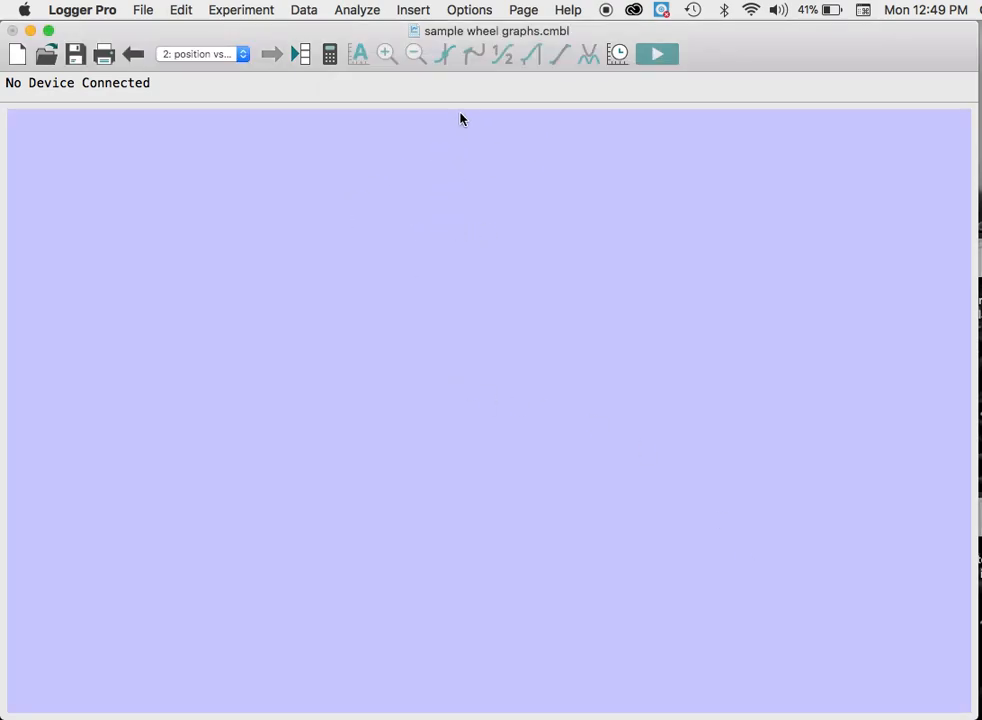
Insert a graph on the blank page and enlarge it to fill the whole page.
left_click(413, 10)
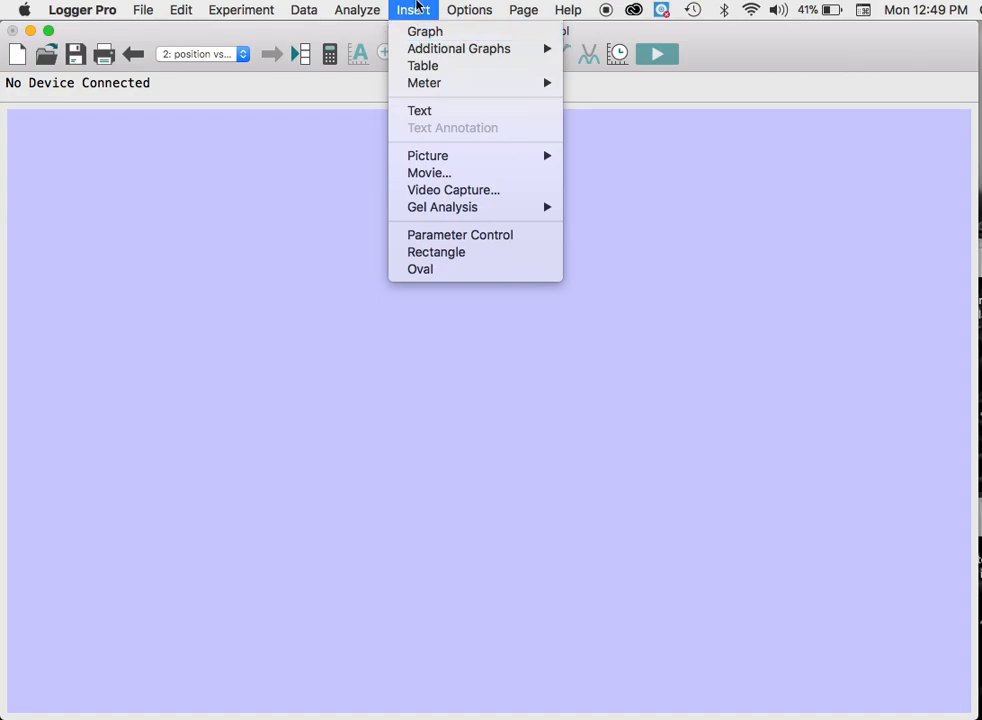
left_click(427, 33)
left_click_drag(346, 205, 265, 107)
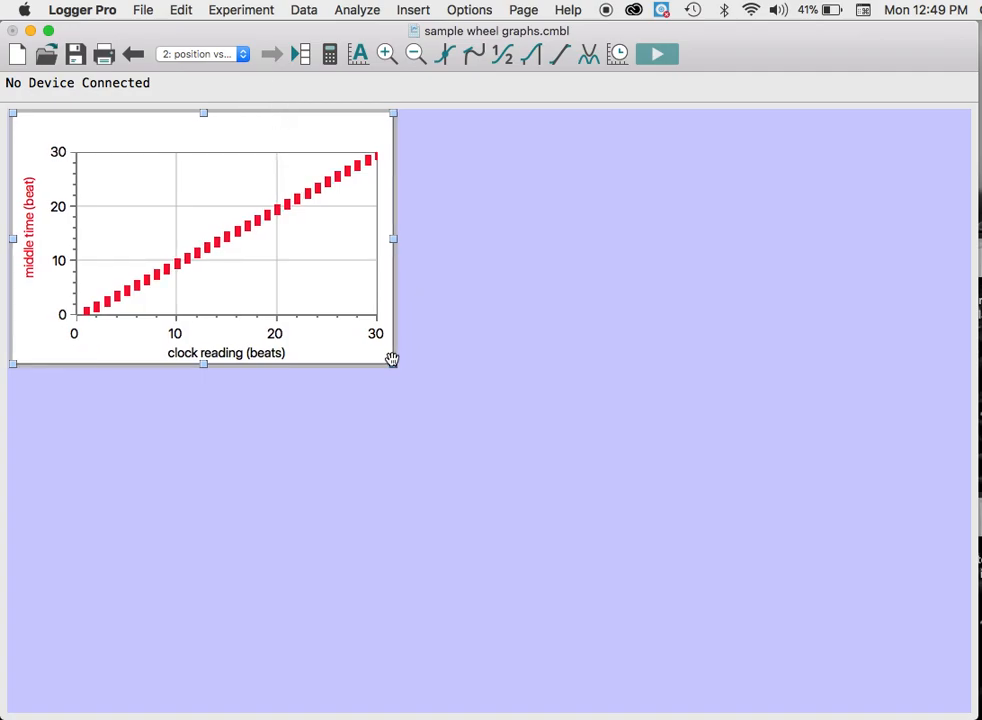
left_click_drag(394, 365, 966, 707)
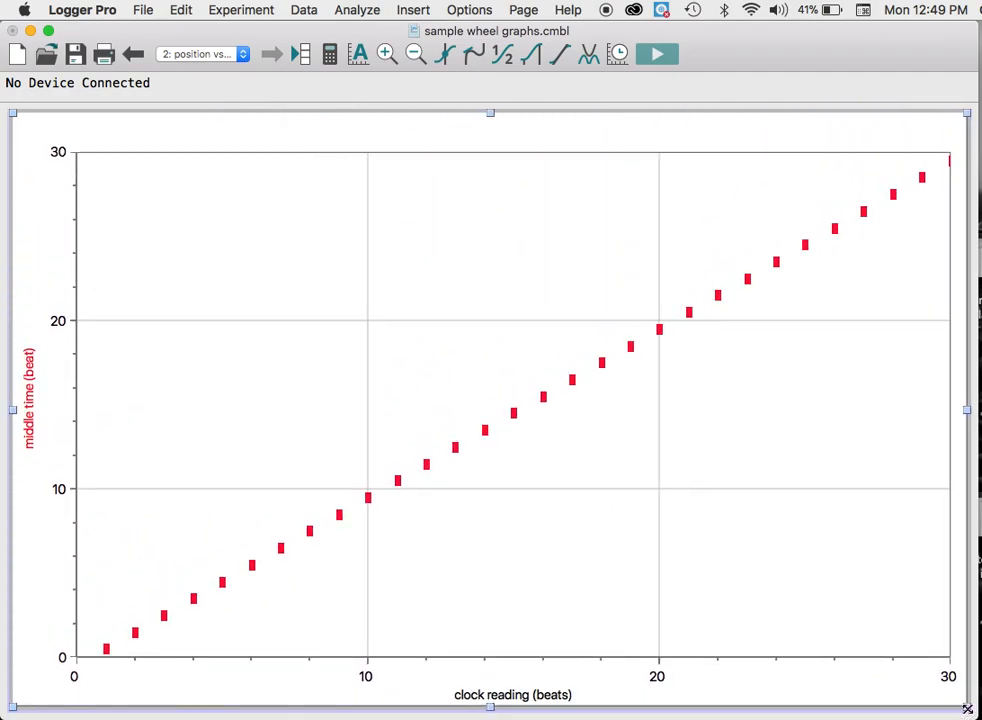
Title the graph "Position vs. Clock Reading", disable Mouse Position and Delta and both error bars, and keep Point Symbols enabled.
double_click(403, 309)
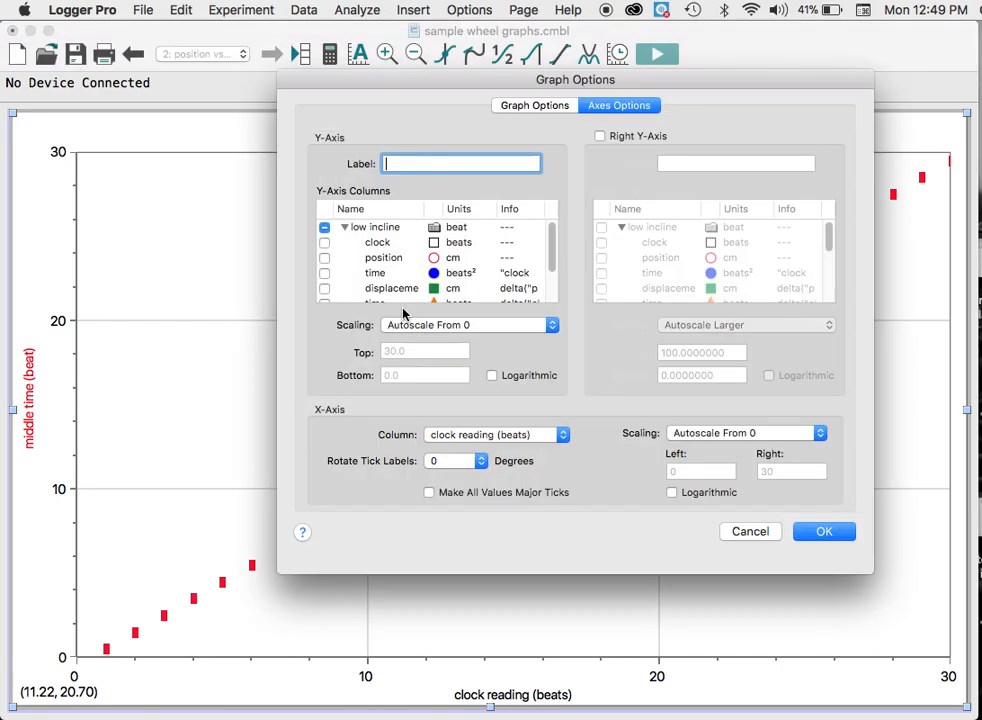
left_click(541, 105)
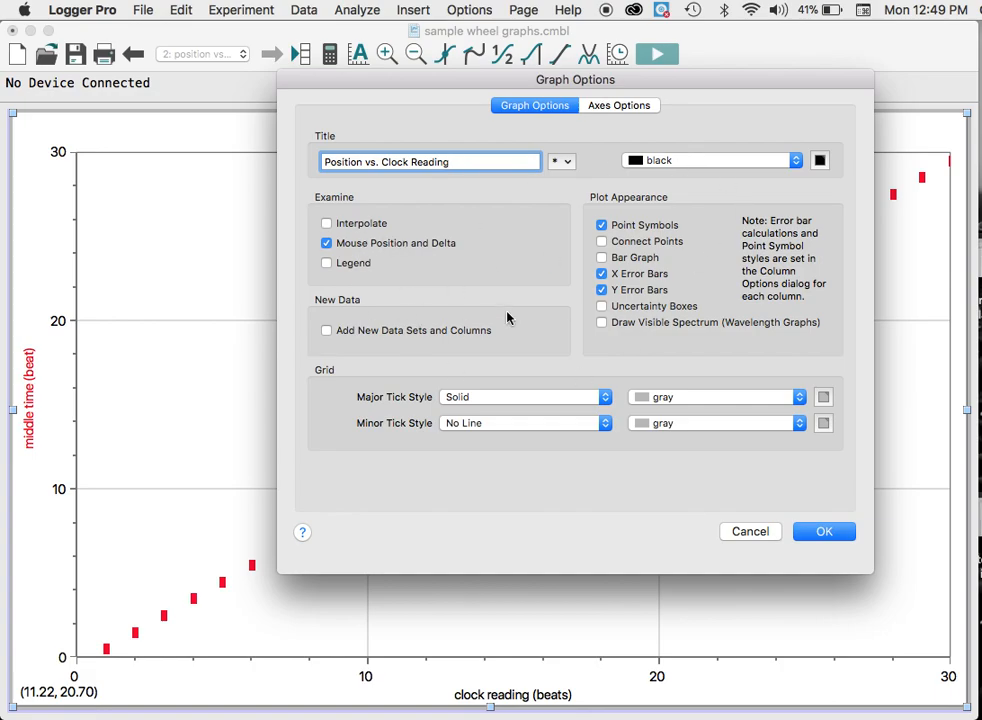
left_click(326, 243)
left_click(601, 289)
left_click(601, 273)
left_click(602, 226)
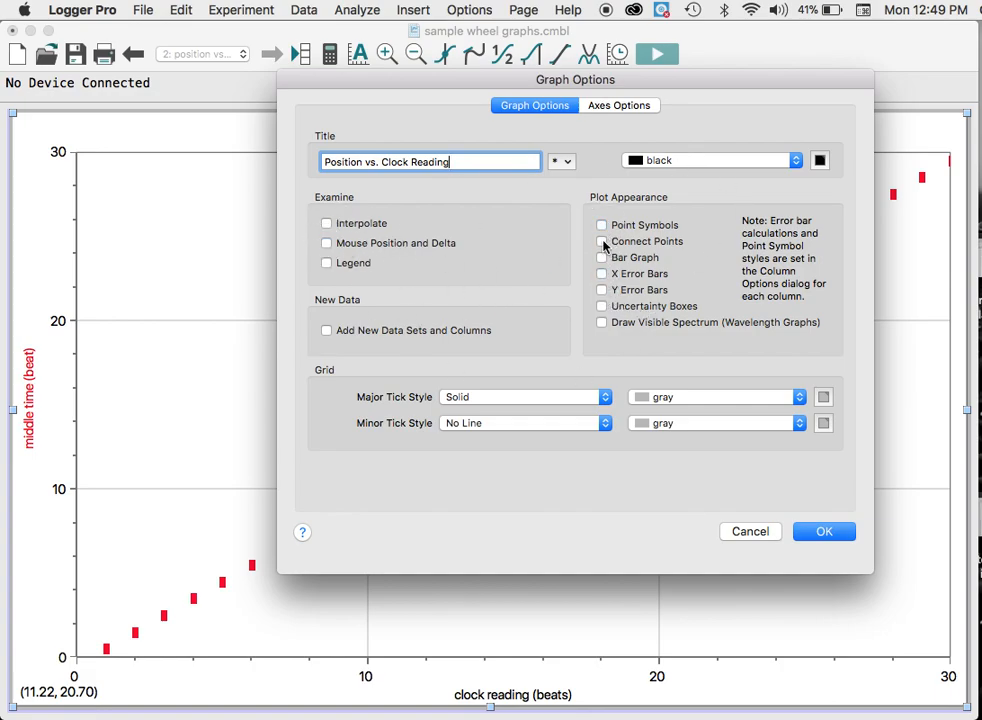
left_click(602, 226)
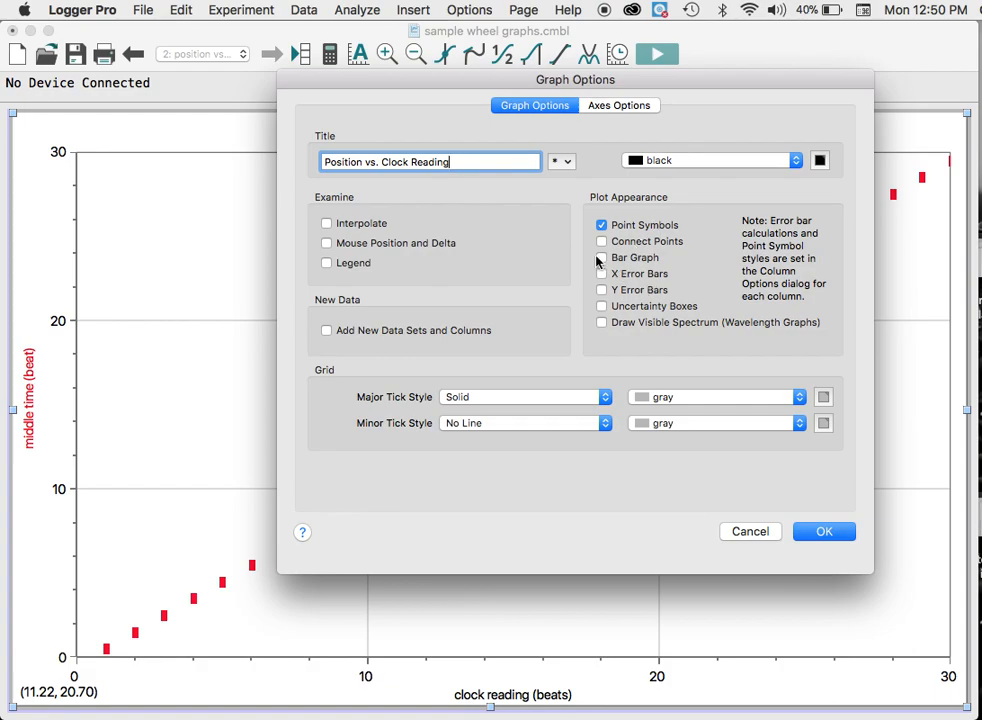
Plot the position columns of both the low incline and high incline data sets on the Y-axis instead of middle time.
left_click(614, 104)
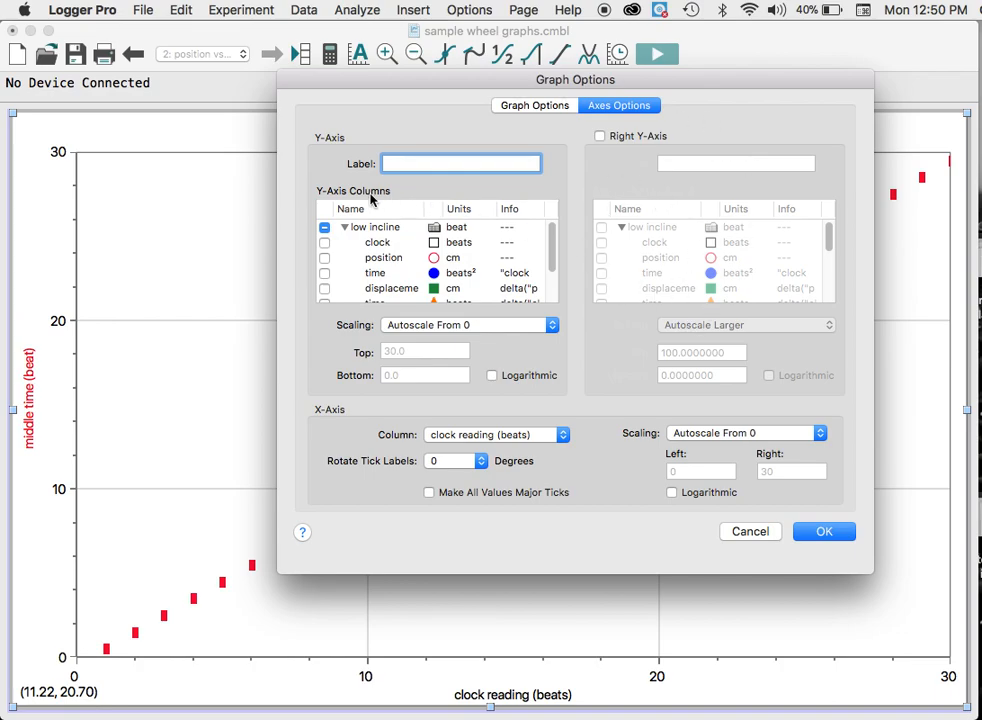
left_click(324, 260)
left_click_drag(552, 240, 555, 274)
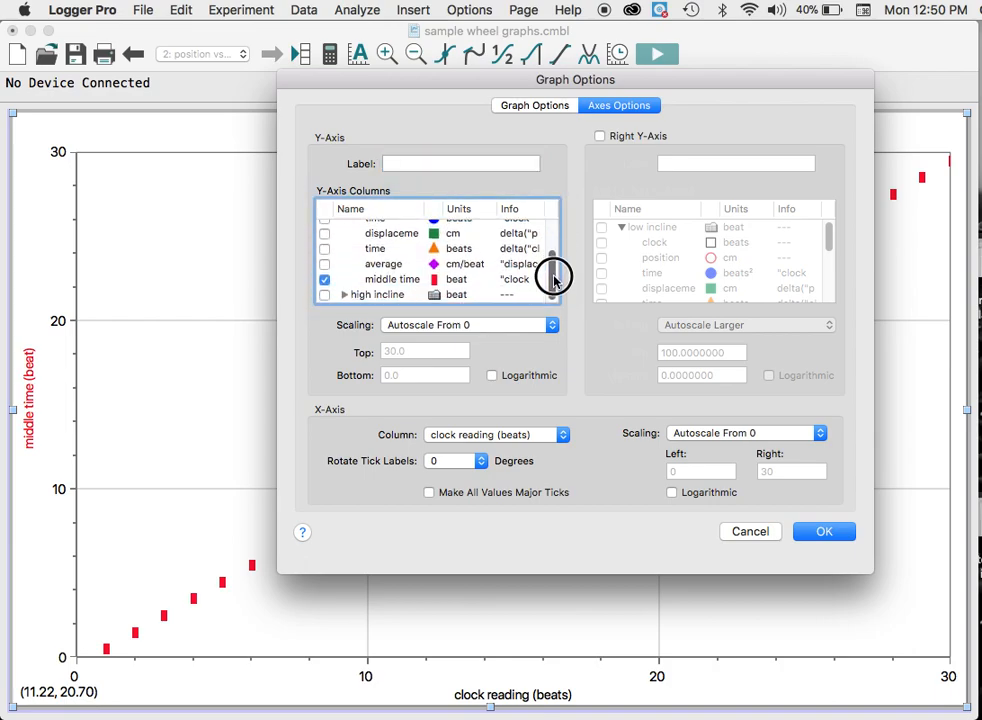
left_click(324, 281)
left_click(344, 296)
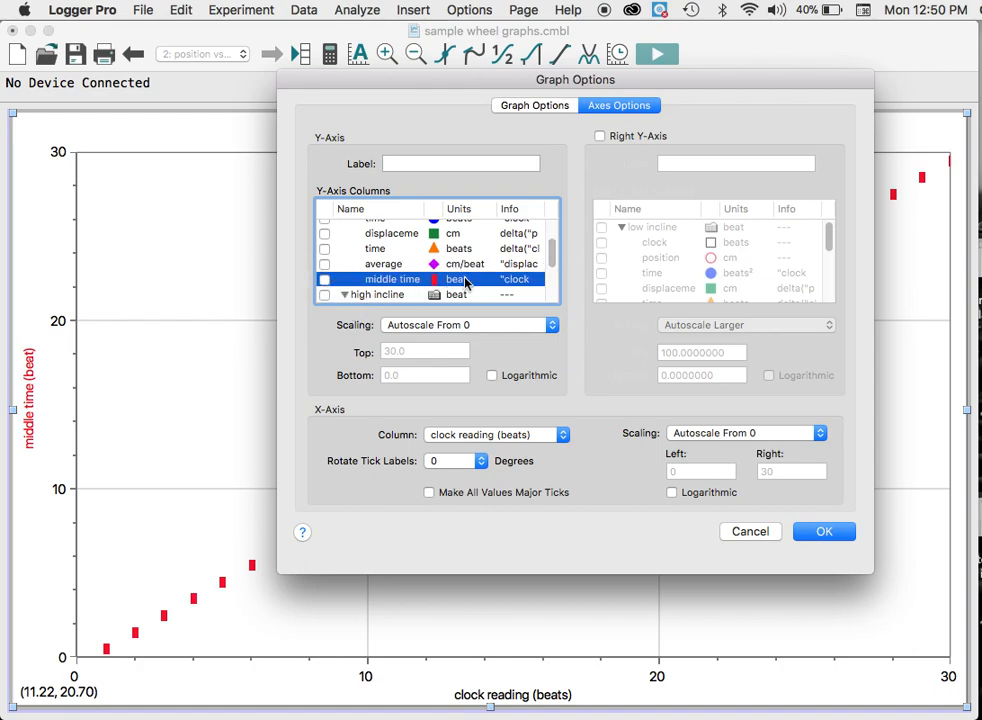
mouse_move(552, 254)
left_mouse_down()
mouse_move(552, 281)
mouse_move(555, 268)
left_mouse_up()
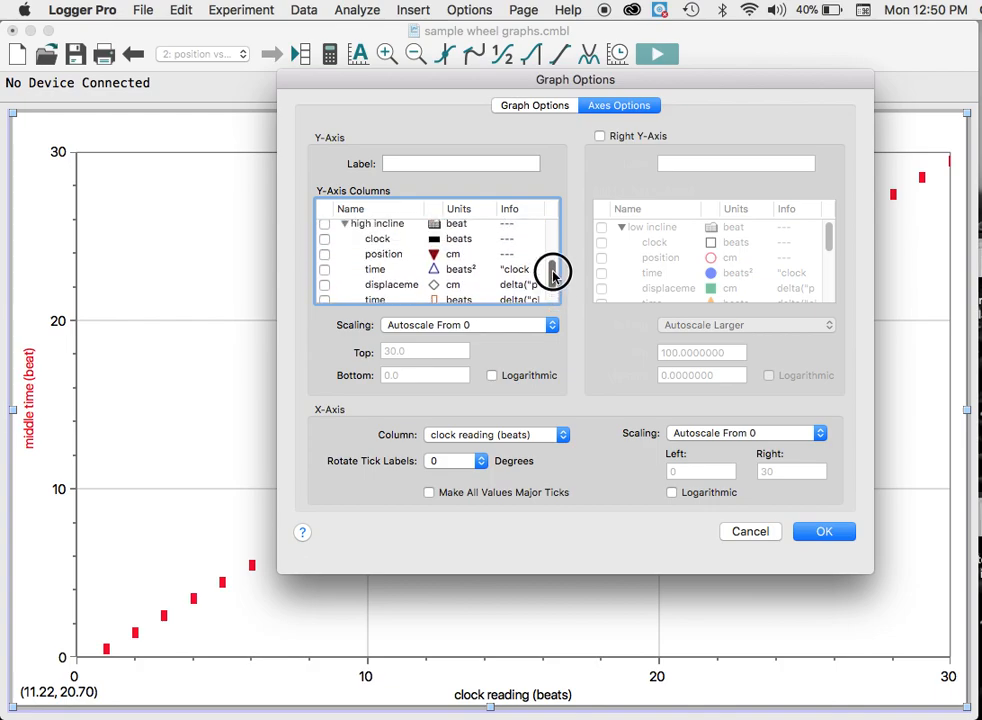
left_click(324, 254)
Keep clock reading (beats) on the X-axis with both axes at Autoscale From 0, and apply the graph options.
left_click(480, 324)
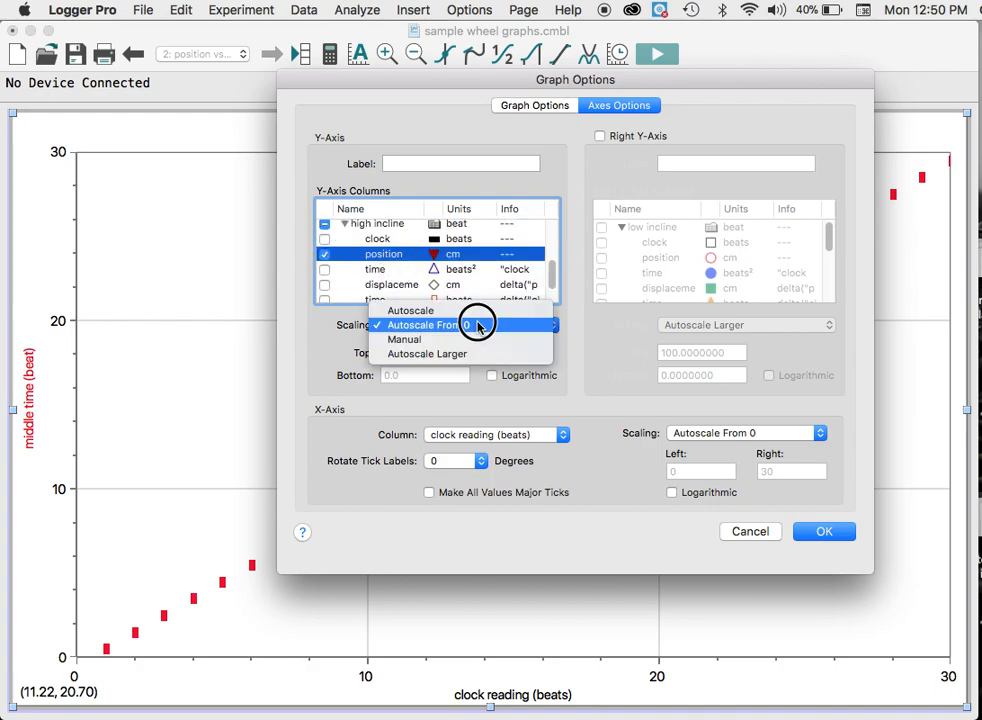
left_click(480, 326)
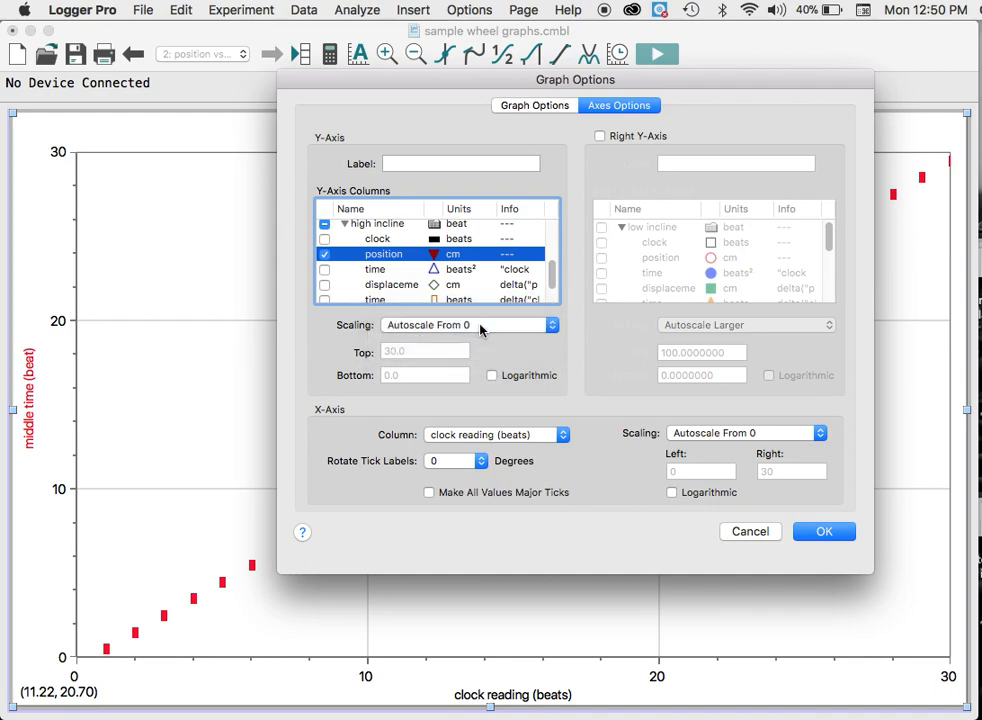
left_click(463, 435)
left_click(463, 435)
left_click(733, 436)
left_click(736, 434)
left_click(828, 537)
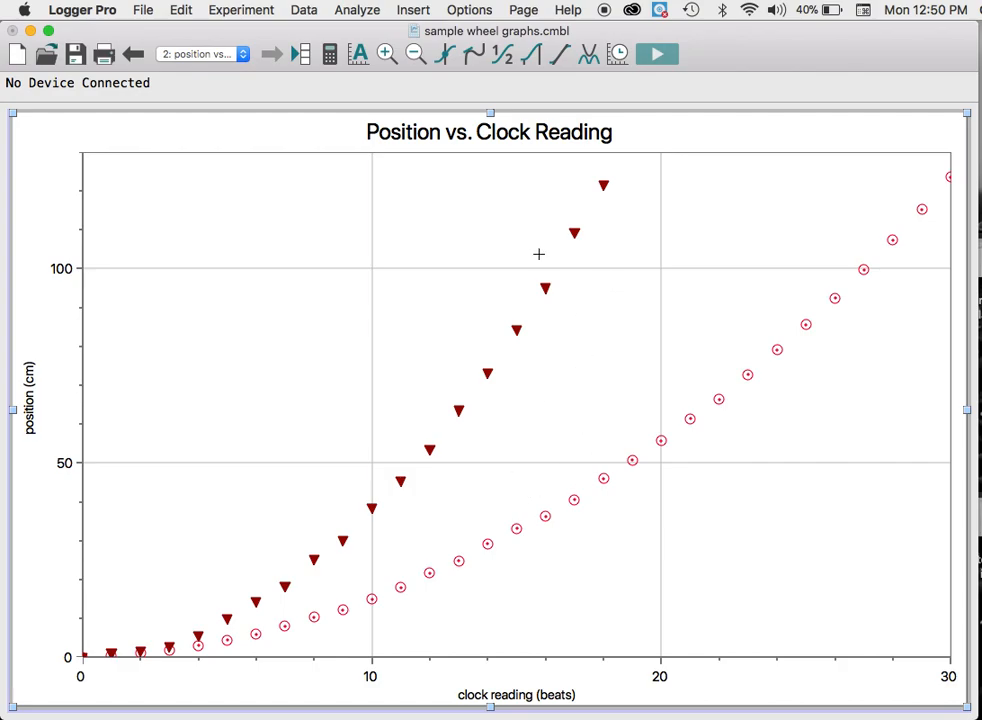
Fit a Power curve (A*t^B) to the low incline wheel position data over about 6 to 29 beats.
left_click(373, 14)
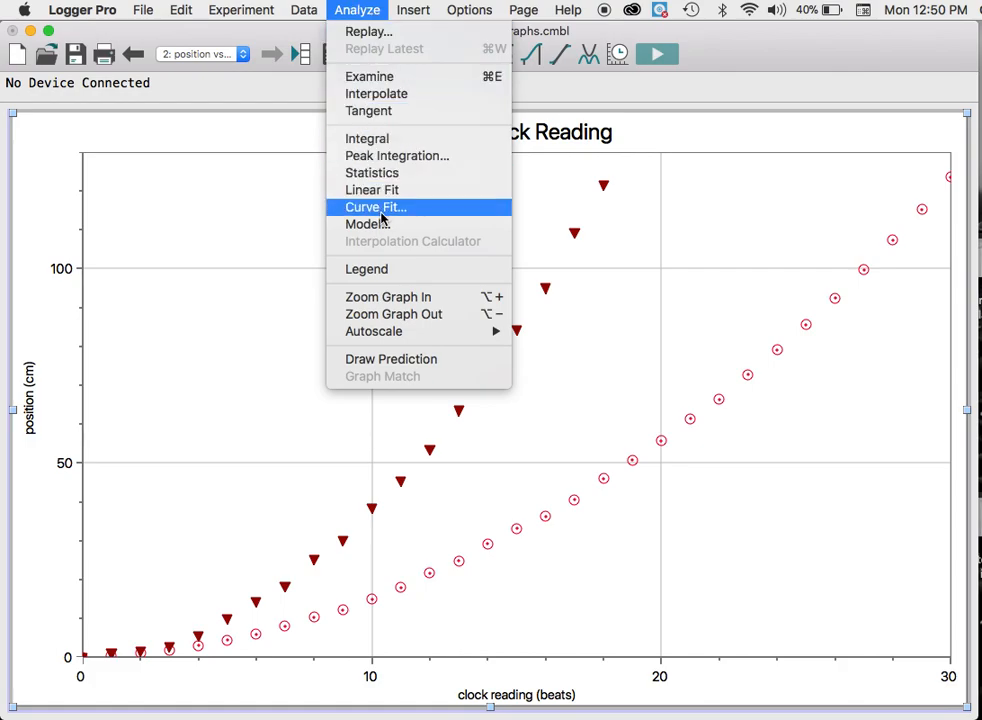
left_click(680, 132)
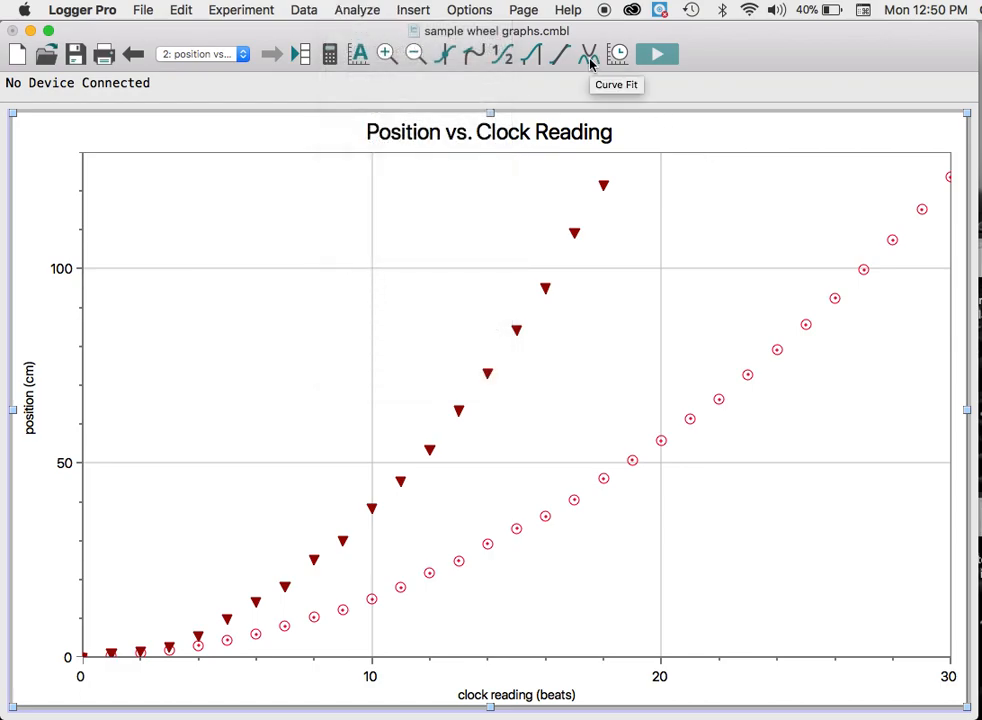
left_click(360, 11)
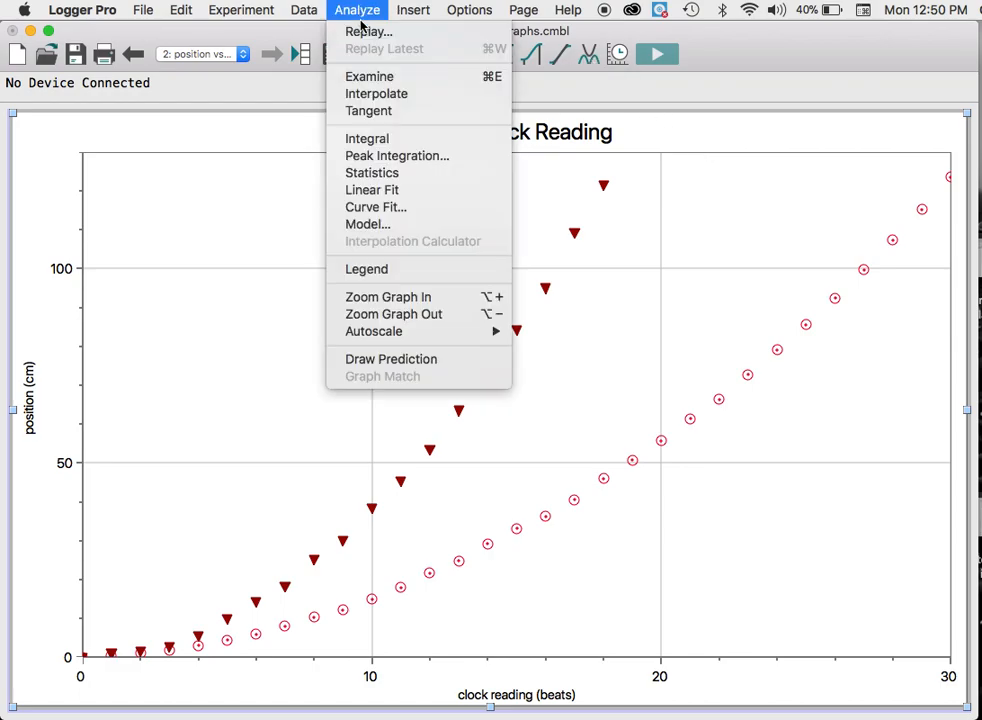
left_click(399, 210)
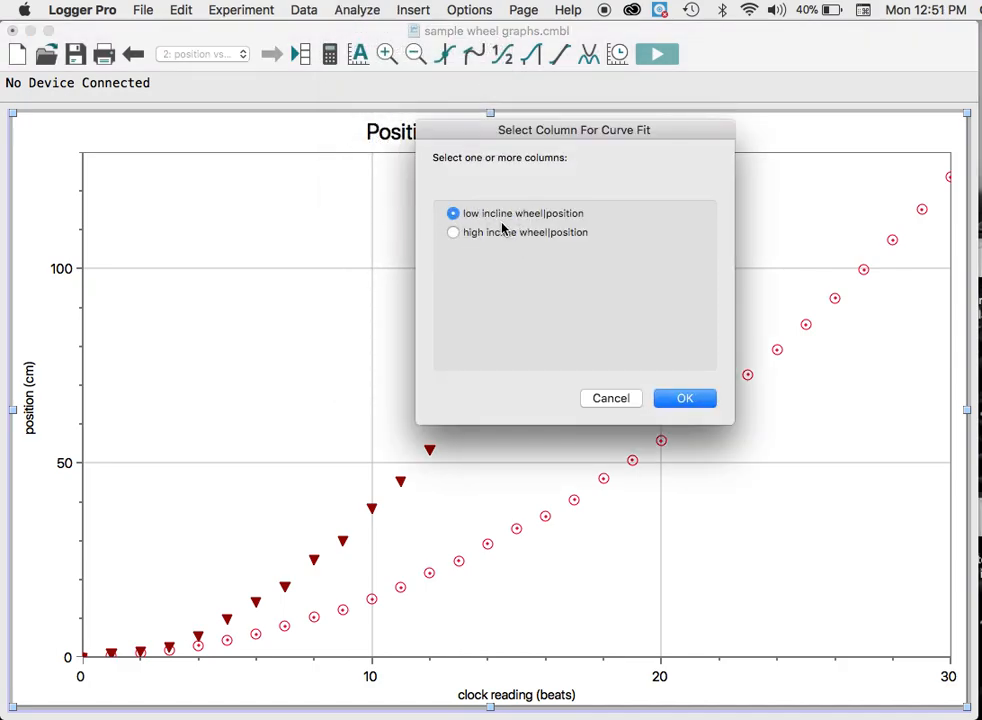
left_click(685, 398)
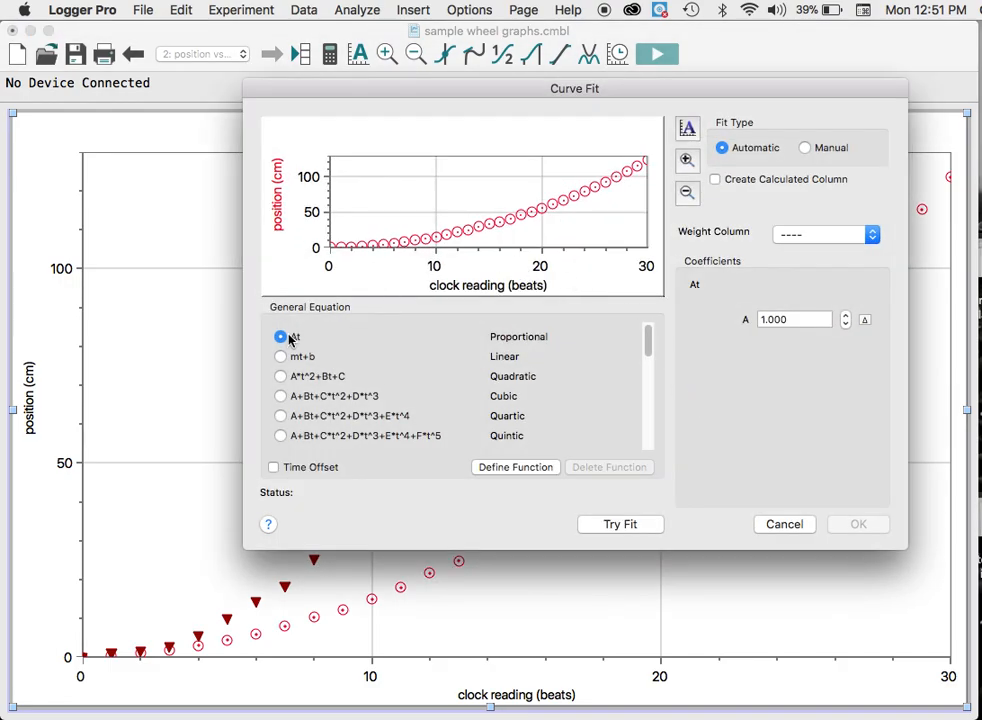
left_click(648, 345)
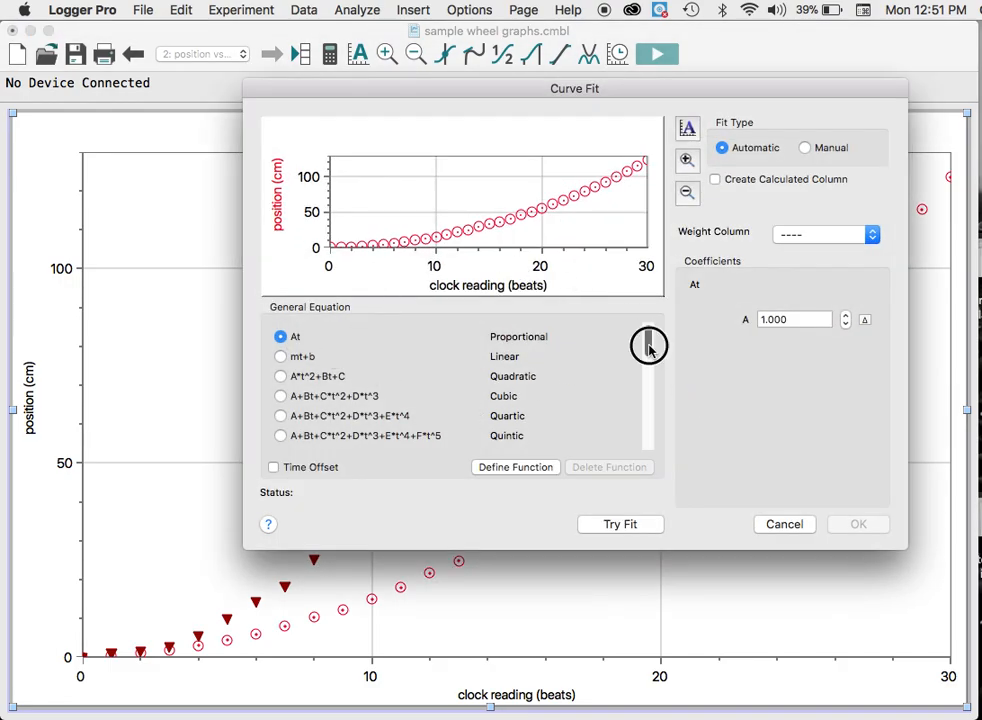
left_click(648, 345)
left_click_drag(648, 345, 649, 364)
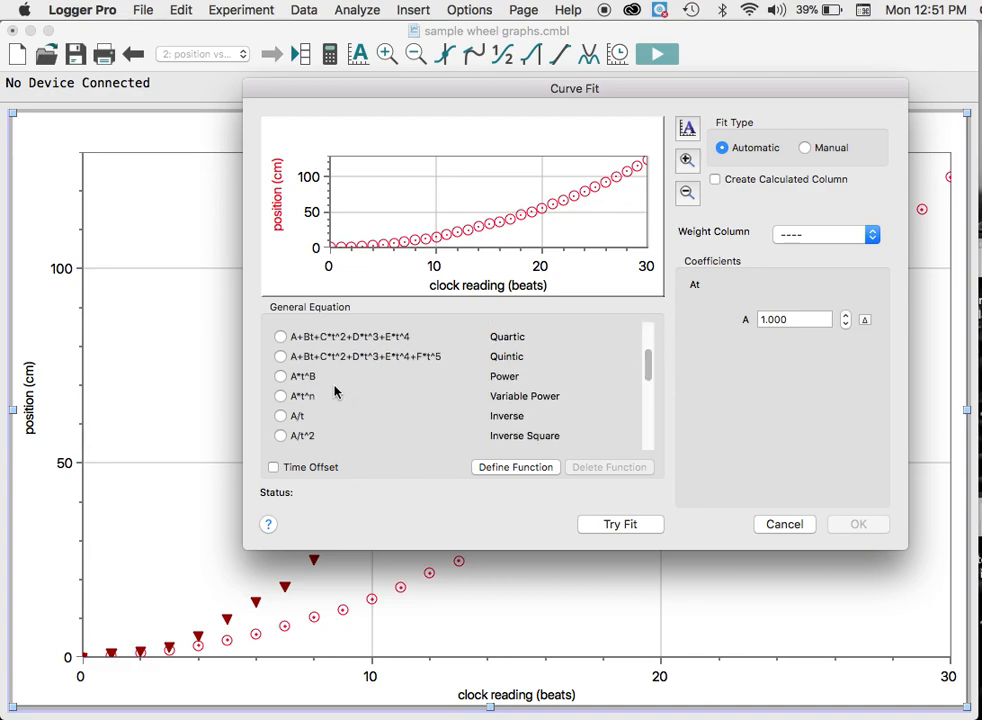
left_click(281, 377)
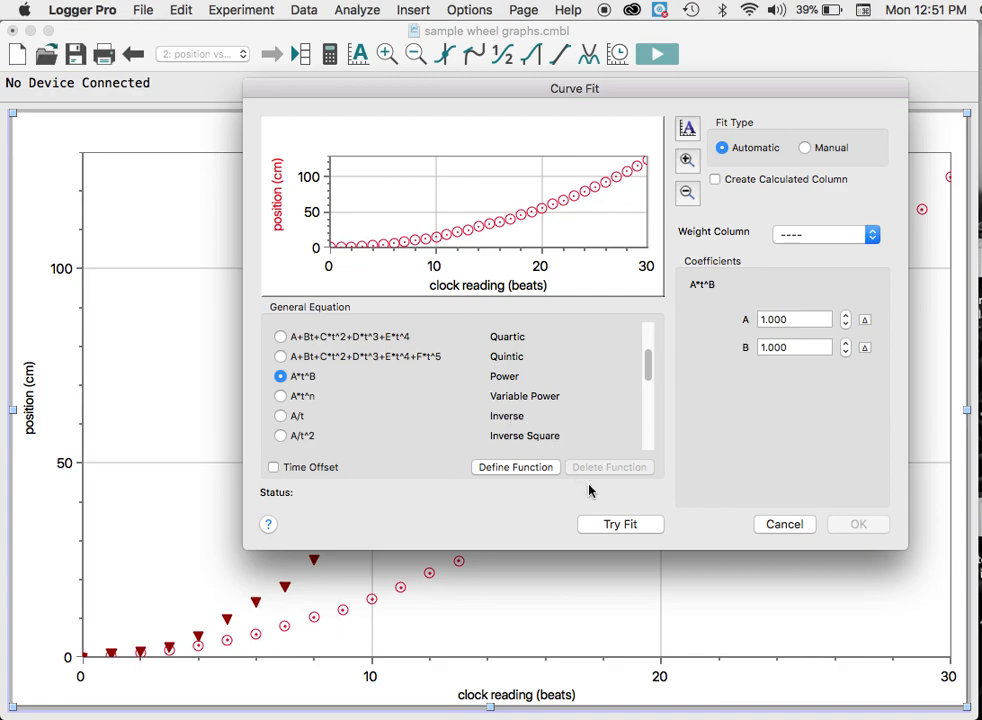
left_click(614, 525)
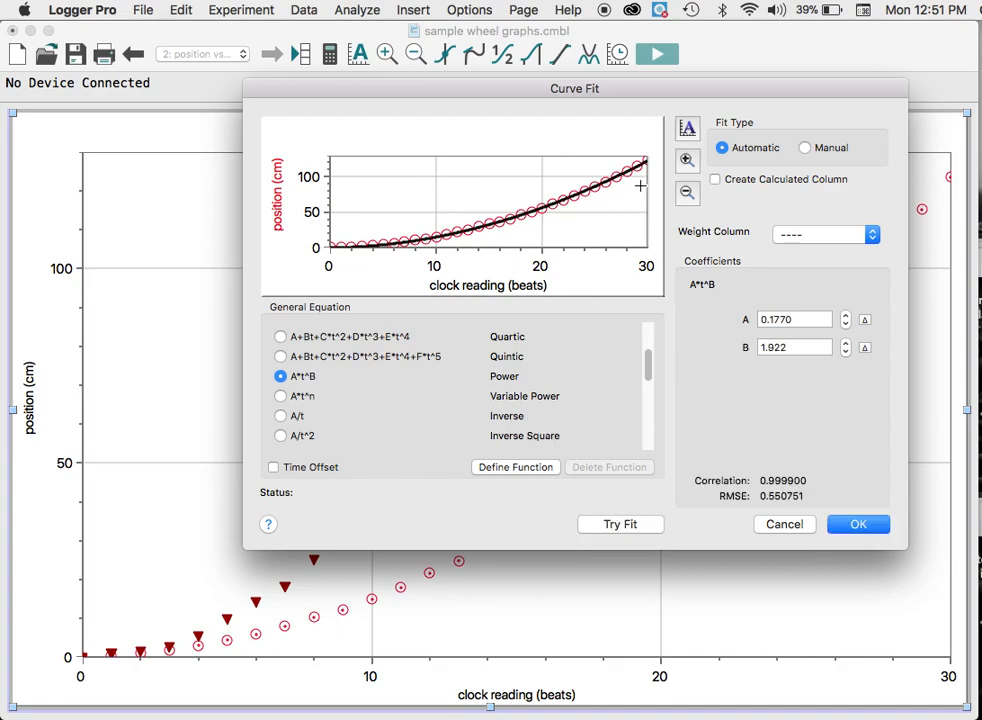
left_click_drag(640, 185, 390, 278)
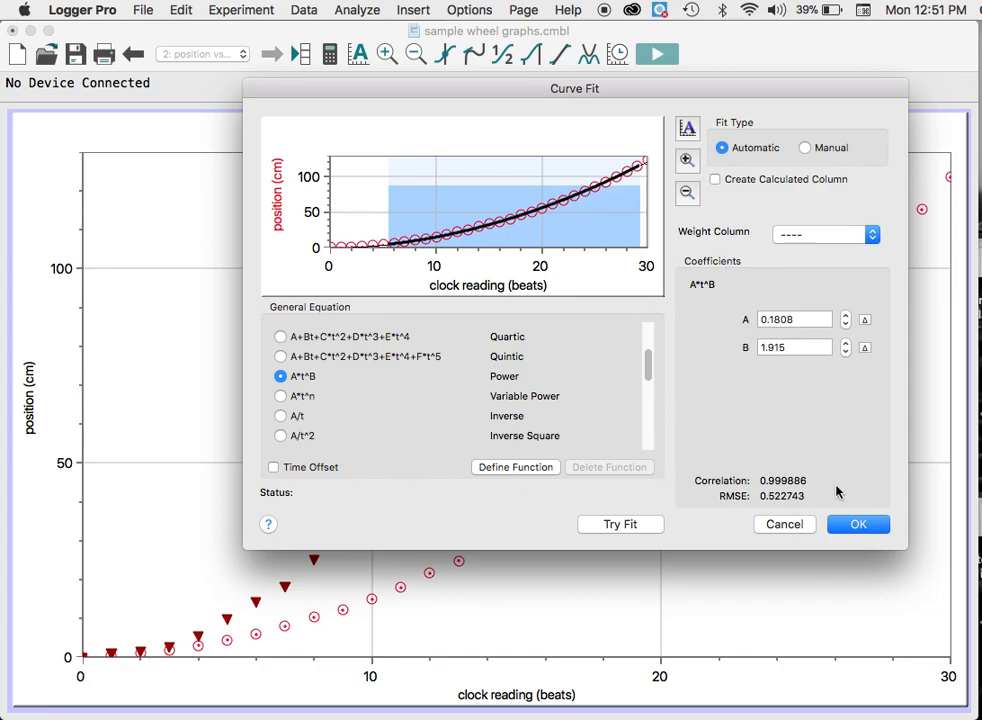
left_click(856, 525)
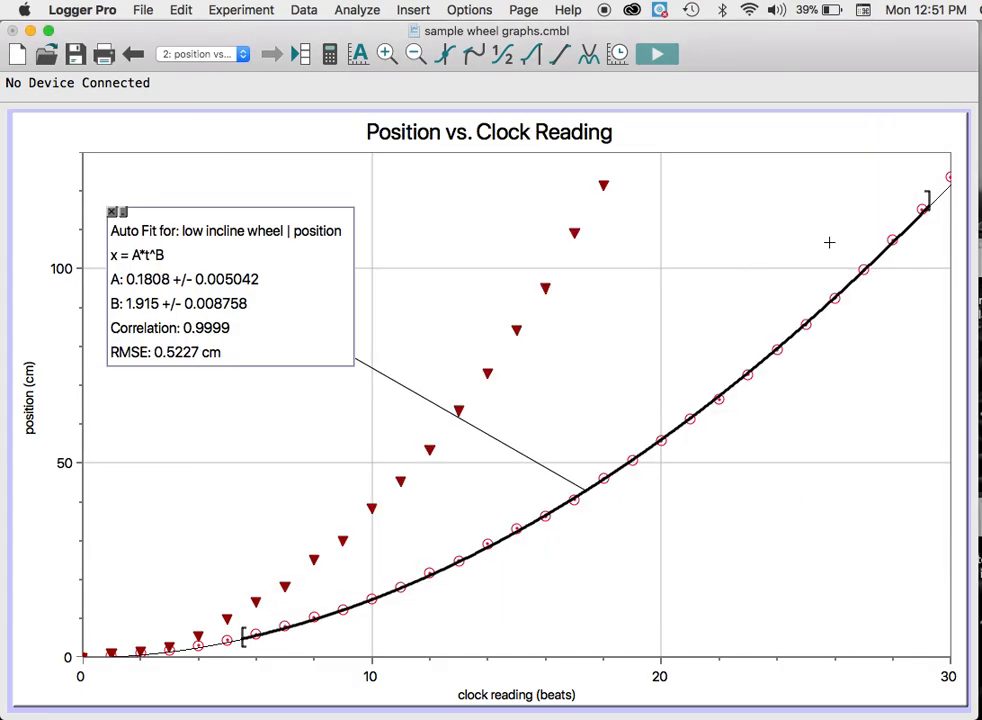
Extend the low incline fit range to cover all points from 0 to 30 beats and move its results box below the curve.
mouse_move(929, 195)
left_mouse_down()
mouse_move(947, 193)
mouse_move(953, 169)
left_mouse_up()
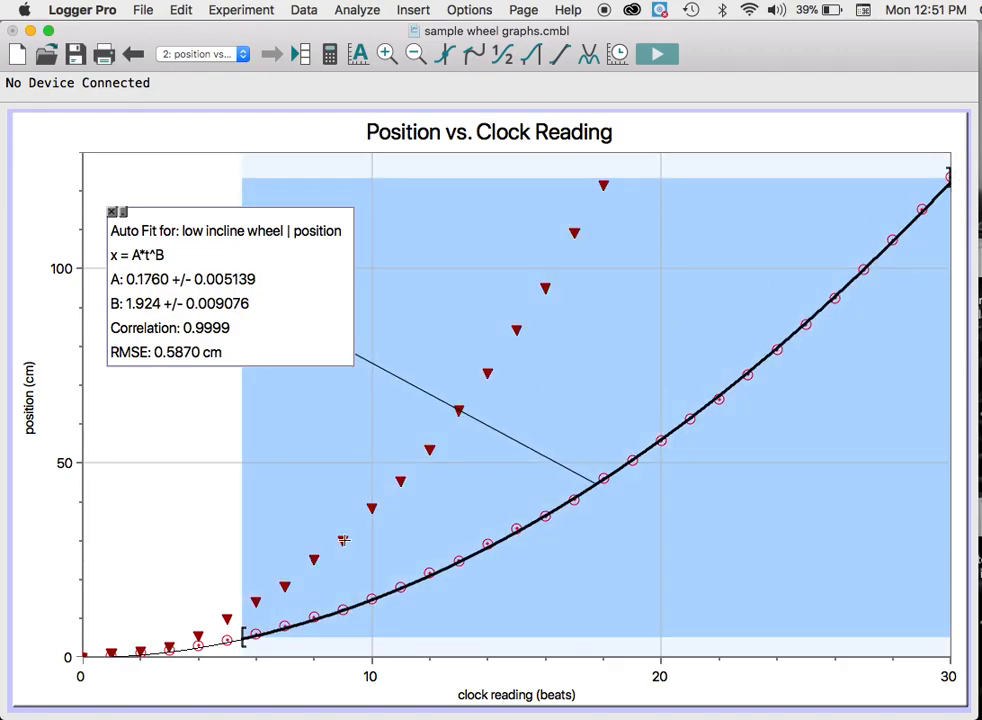
left_click_drag(242, 635, 68, 652)
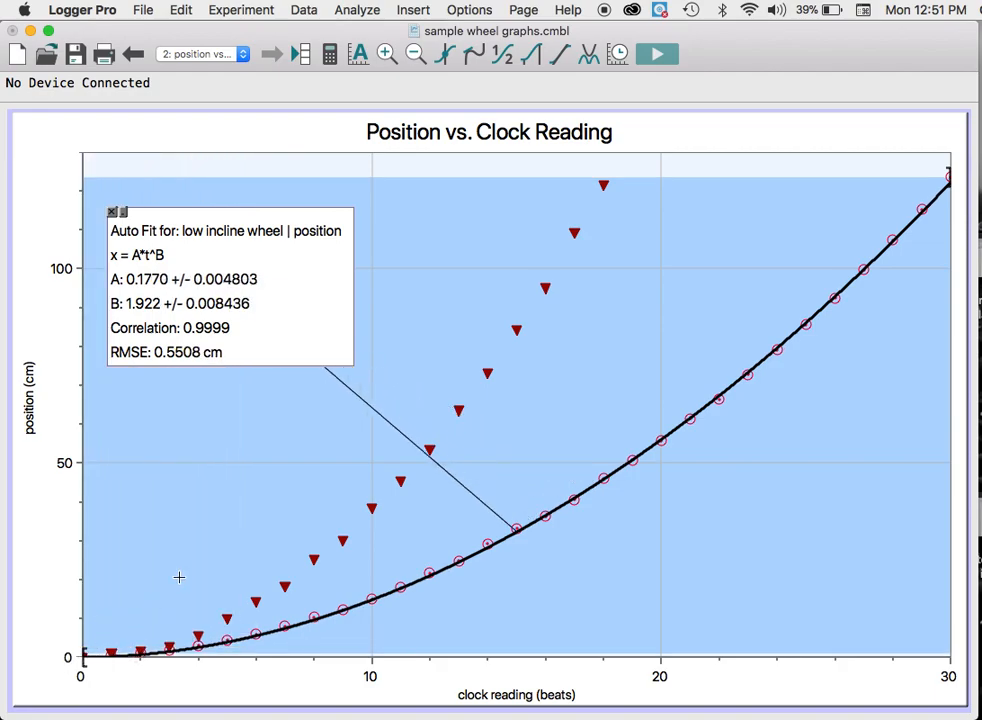
left_click(176, 580)
mouse_move(292, 241)
left_mouse_down()
mouse_move(809, 517)
mouse_move(816, 498)
left_mouse_up()
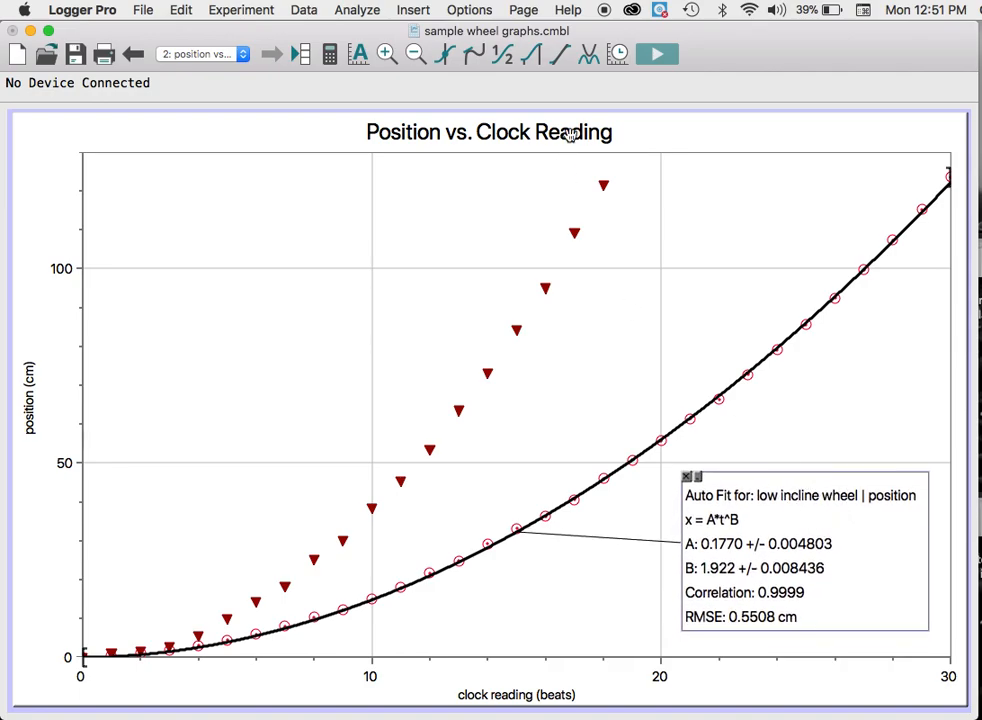
Fit a Power curve (A*t^B) to the high incline wheel position data and move its results box upward, clear of the curve.
left_click(589, 56)
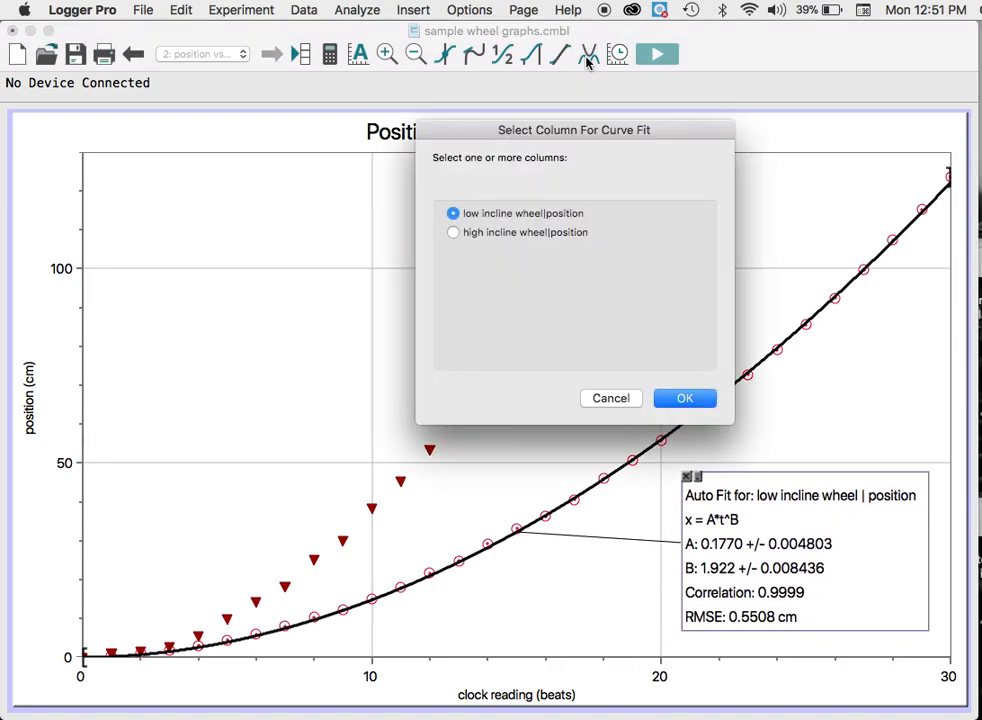
left_click(453, 232)
left_click(682, 397)
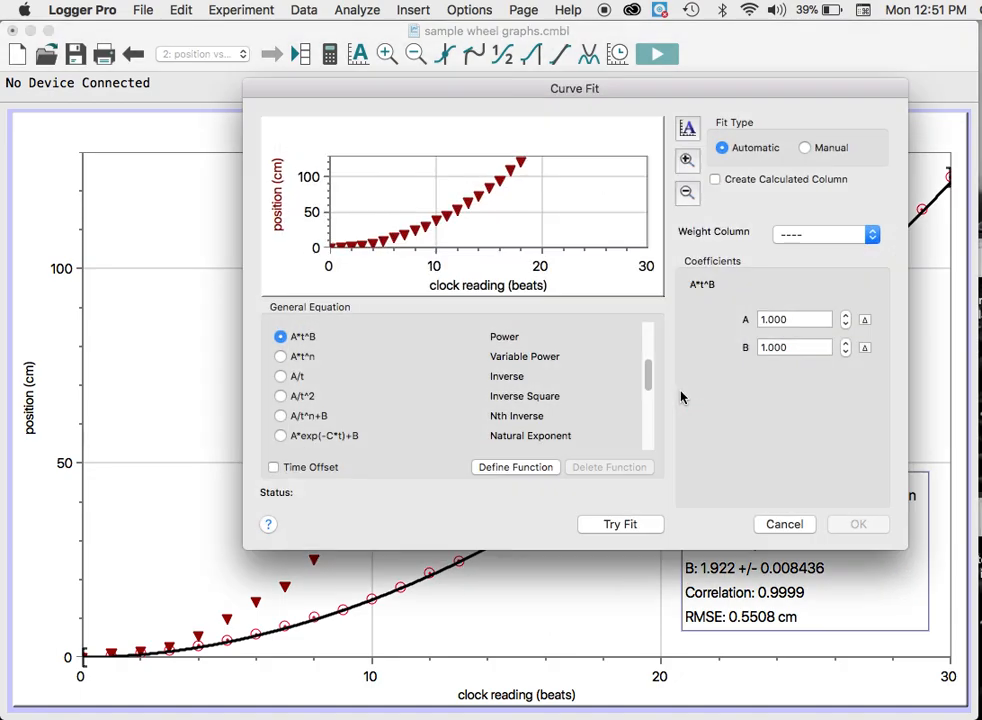
left_click(622, 522)
left_click(857, 523)
left_click_drag(320, 284, 327, 240)
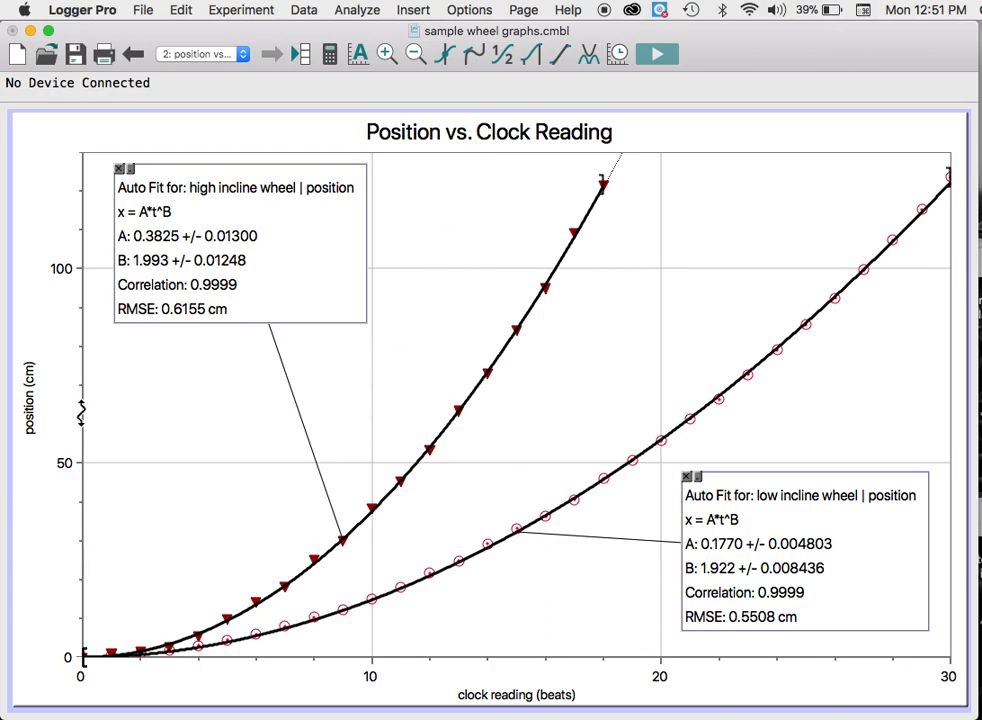
Add a blank page after the current one, titled "Position vs. Clock Reading Squared".
left_click(530, 10)
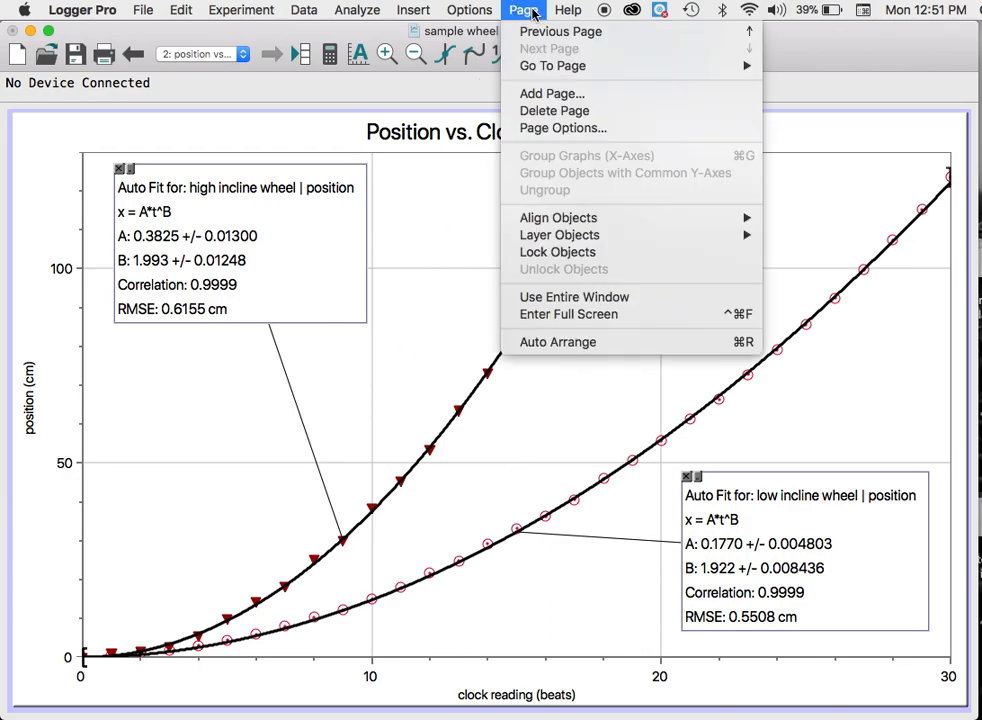
left_click(543, 94)
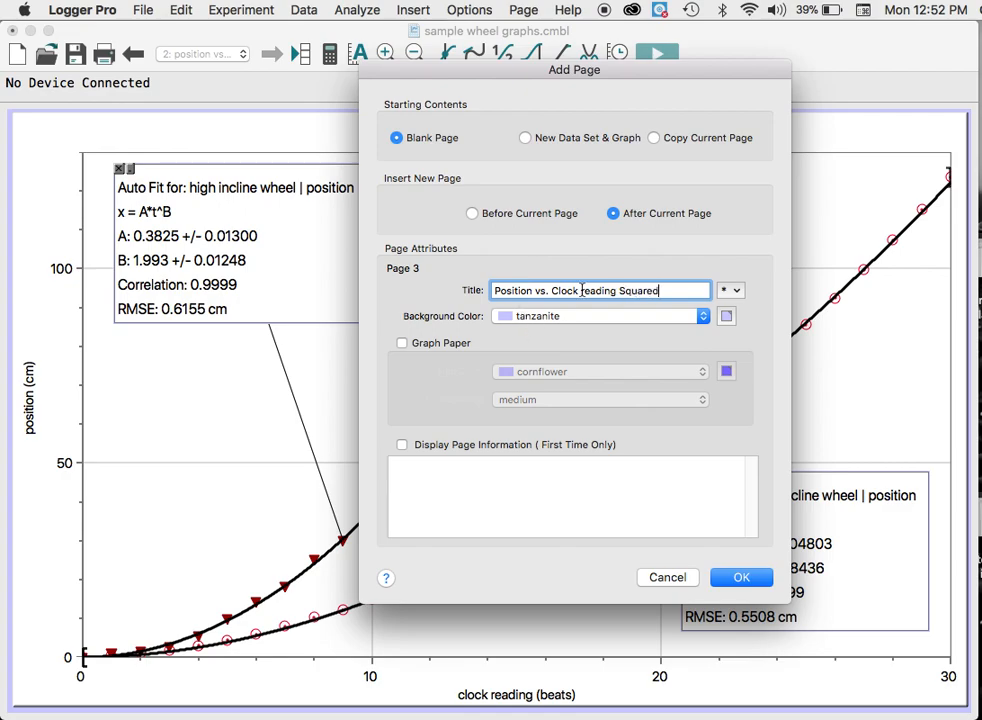
key("BackSpace")
type("R")
left_click(742, 578)
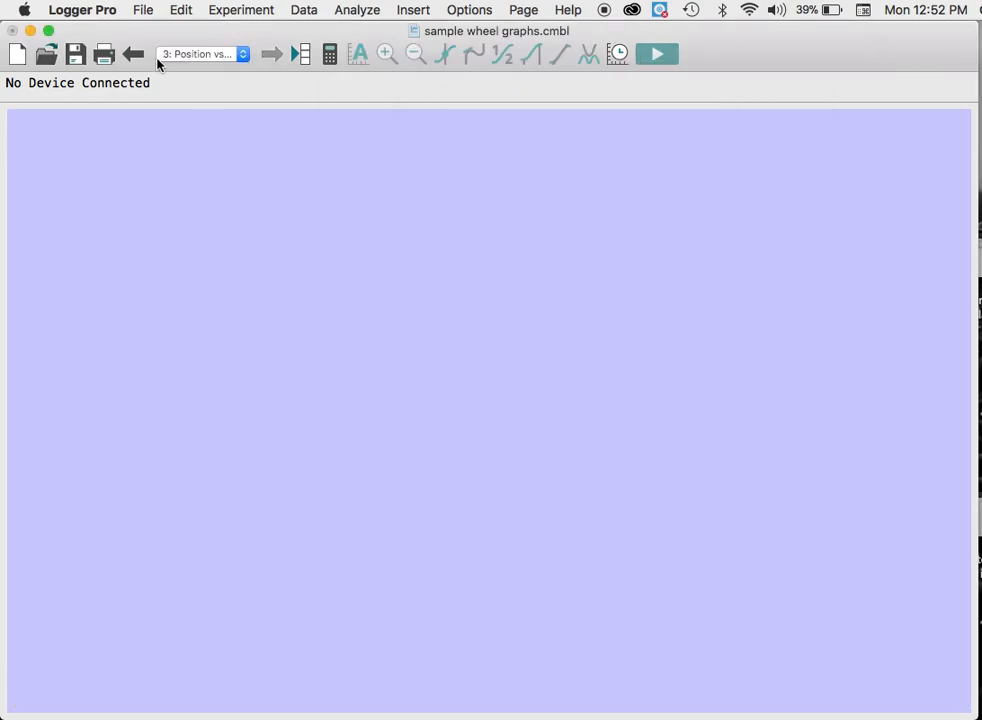
Insert a graph on the blank page and enlarge it to fill the whole page.
left_click(410, 12)
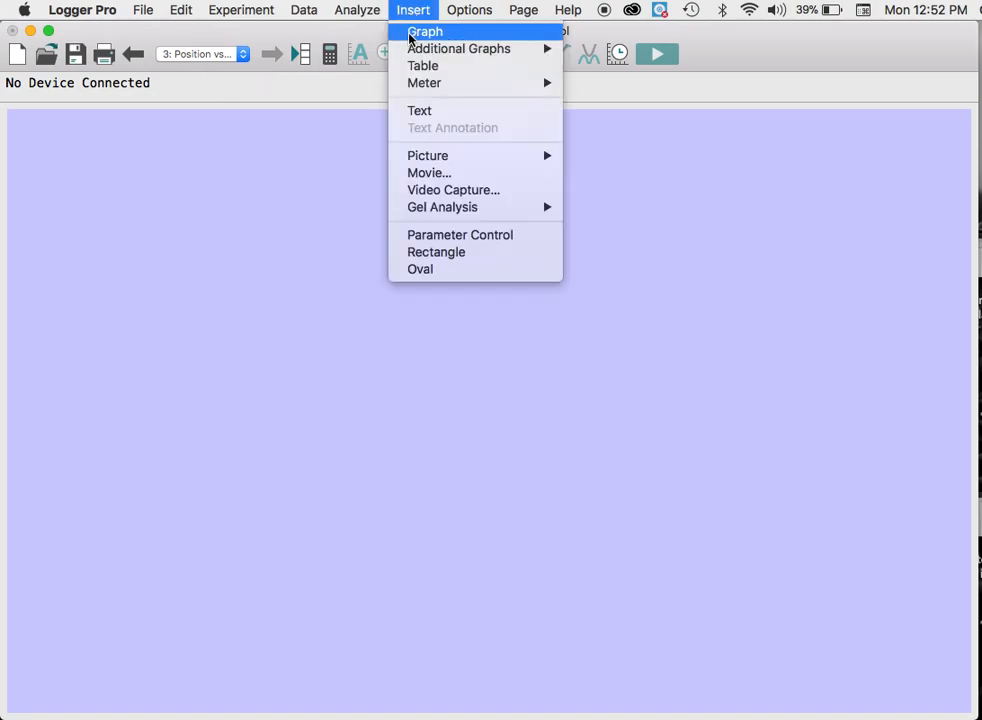
left_click(421, 32)
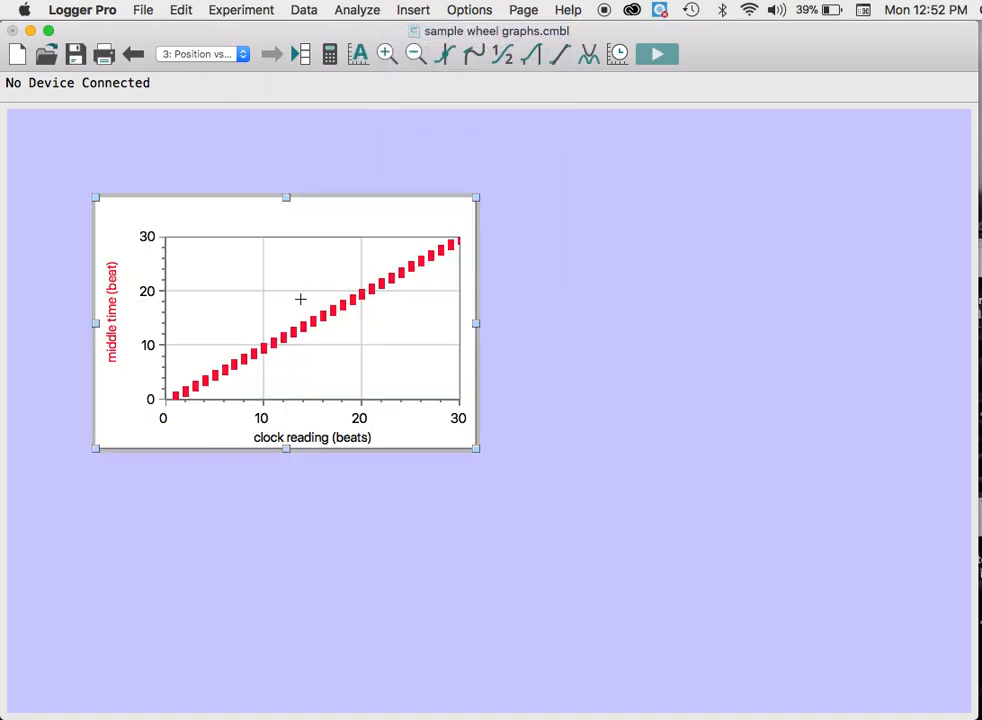
left_click_drag(219, 215, 139, 130)
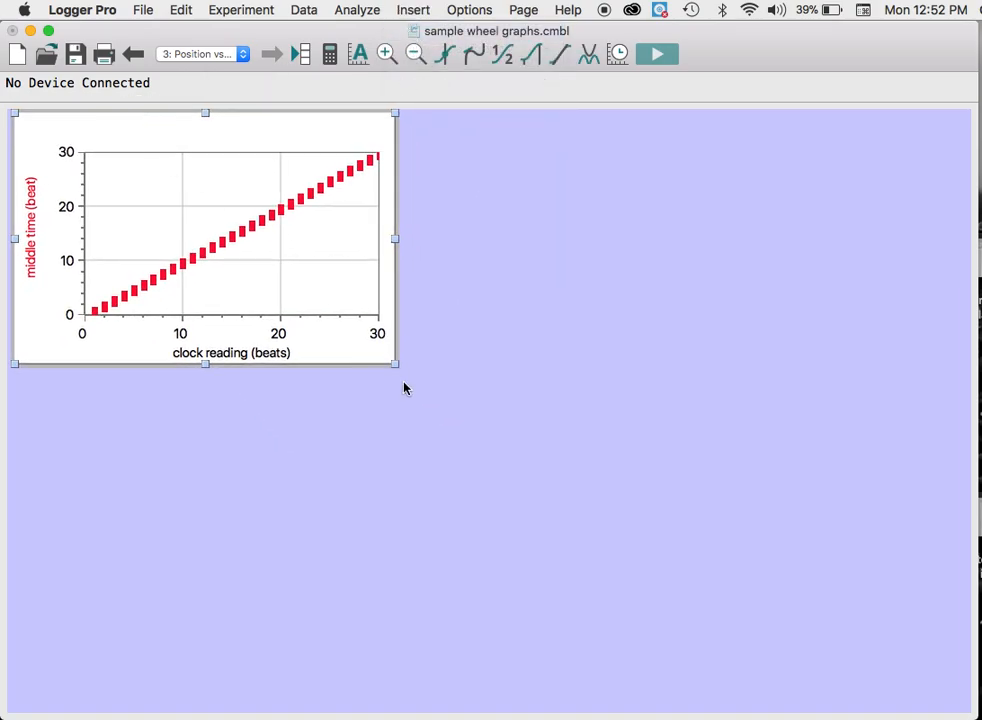
left_click_drag(396, 363, 963, 707)
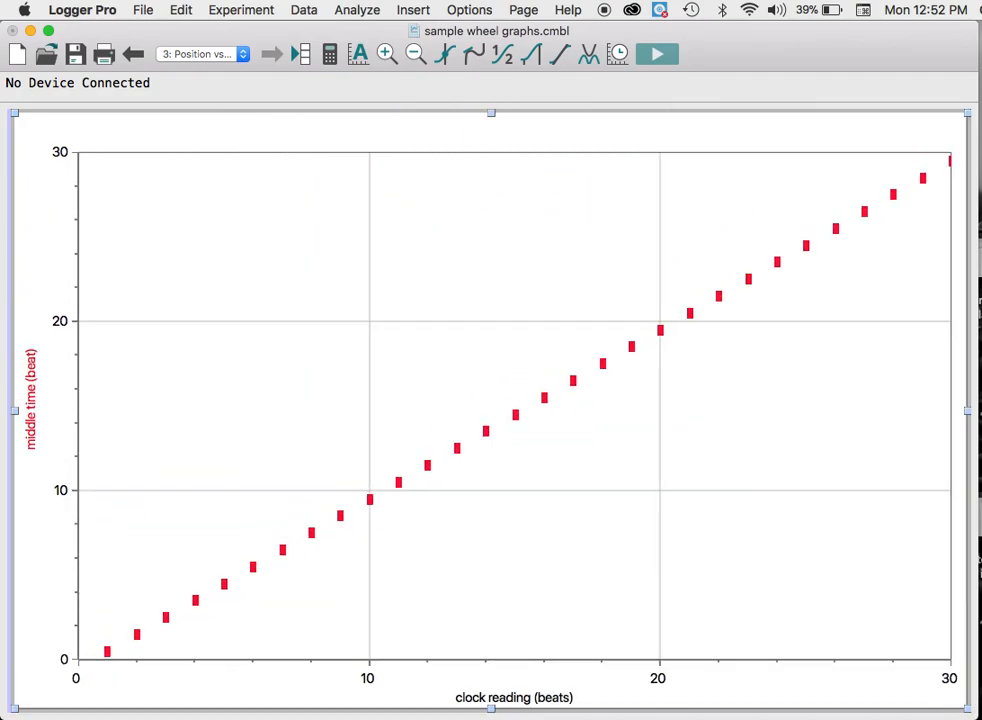
Title the new graph "Position vs. Clock Reading Squared".
double_click(513, 281)
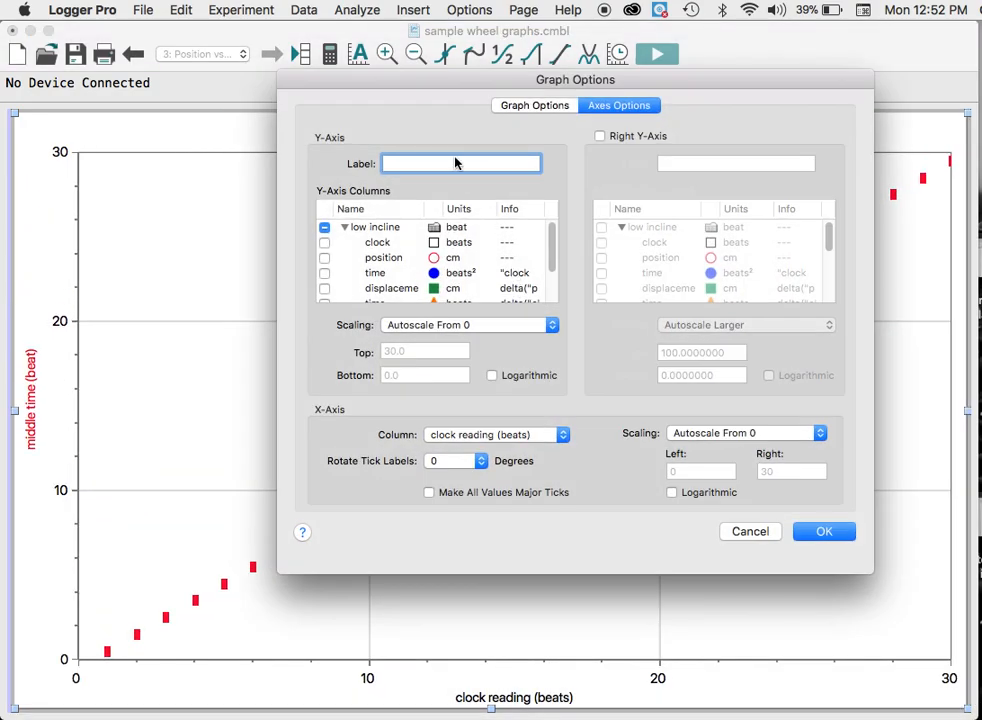
left_click(520, 107)
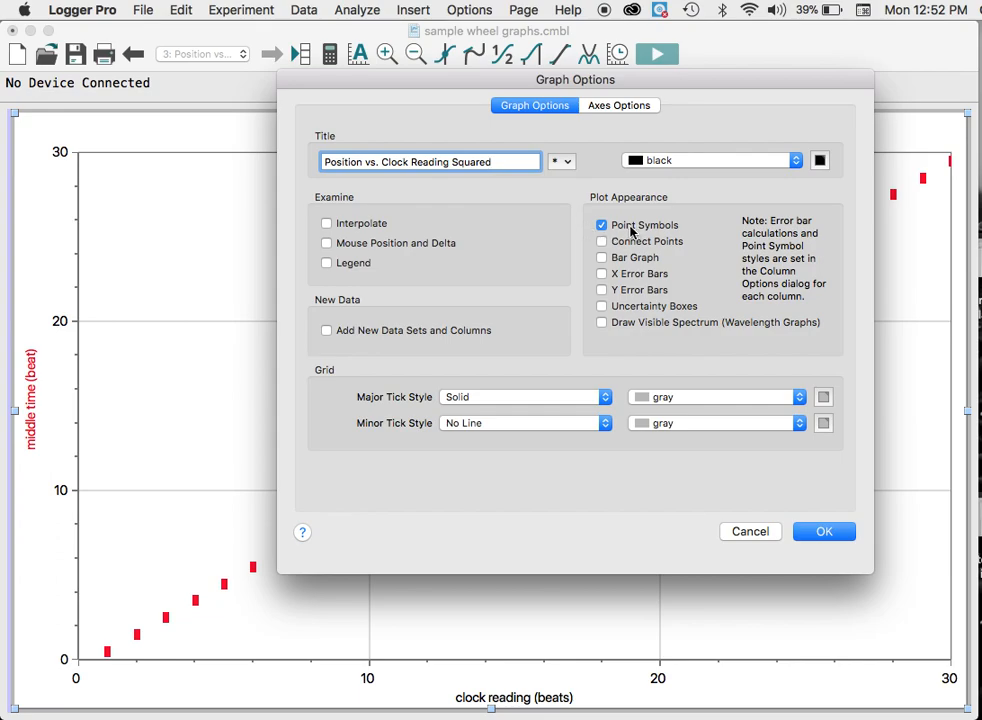
Plot position for both the low incline and high incline wheels on the Y-axis, and deselect the low incline middle time column.
left_click(618, 104)
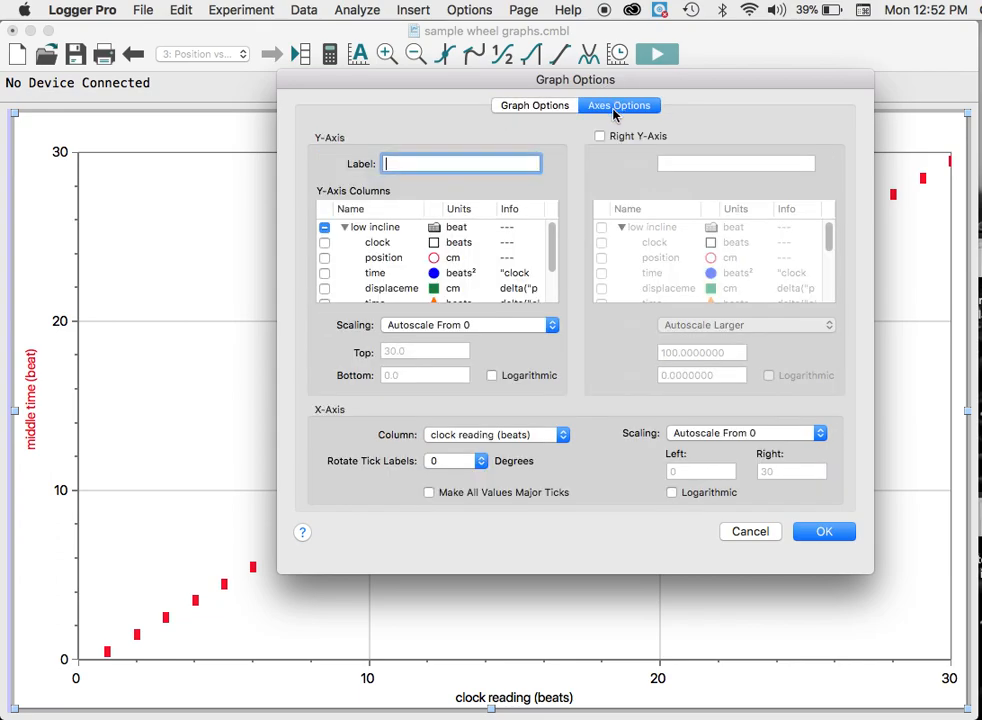
left_click(372, 257)
scroll(380, 272, "down", 3)
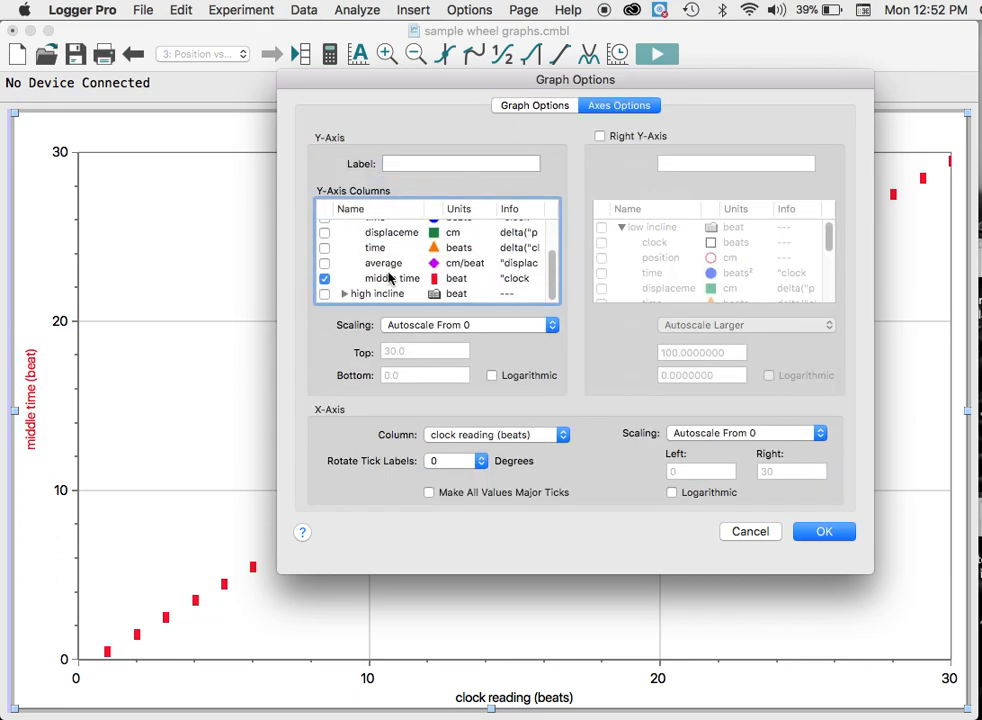
left_click(324, 279)
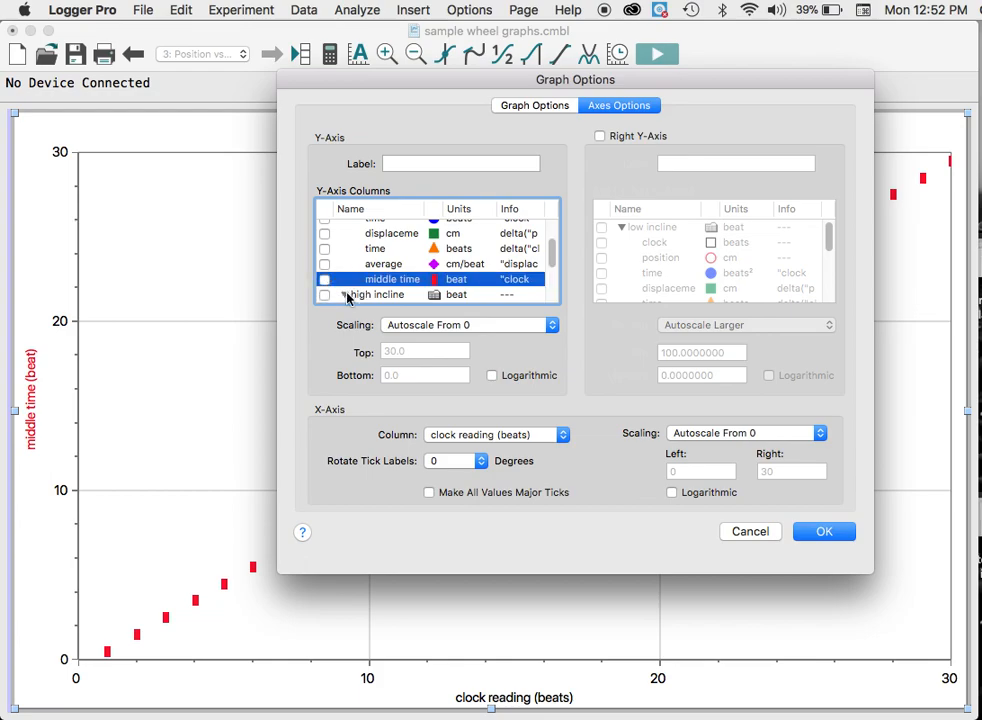
scroll(380, 260, "up", 3)
scroll(360, 256, "down", 1)
left_click(326, 226)
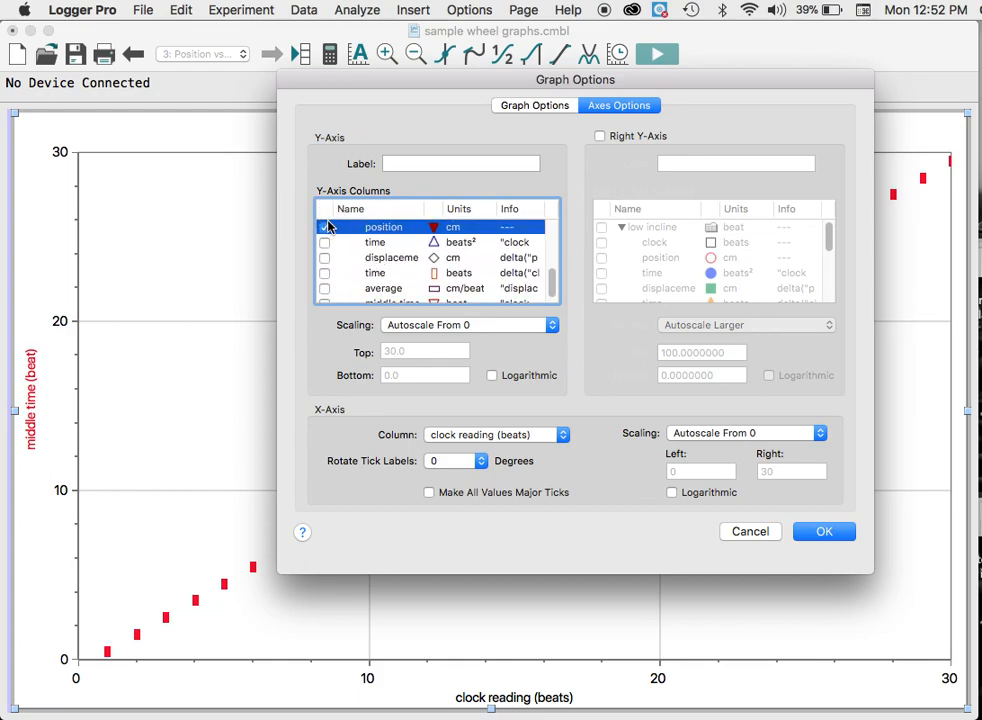
Set the X-axis column to time squared (beats²) and apply the graph options.
left_click(500, 434)
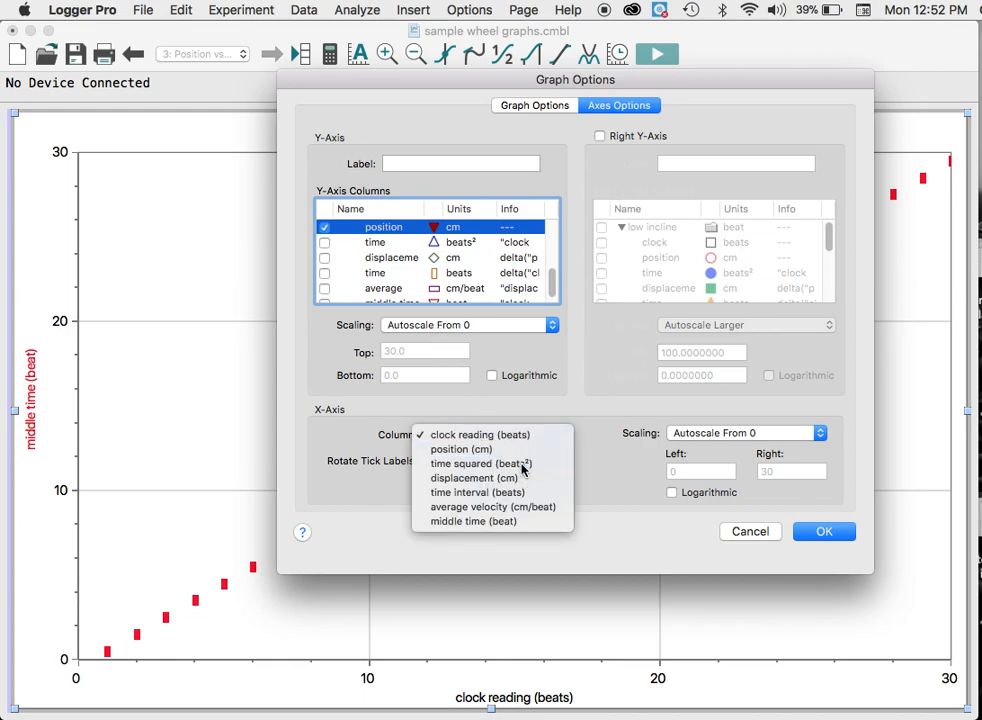
left_click(521, 465)
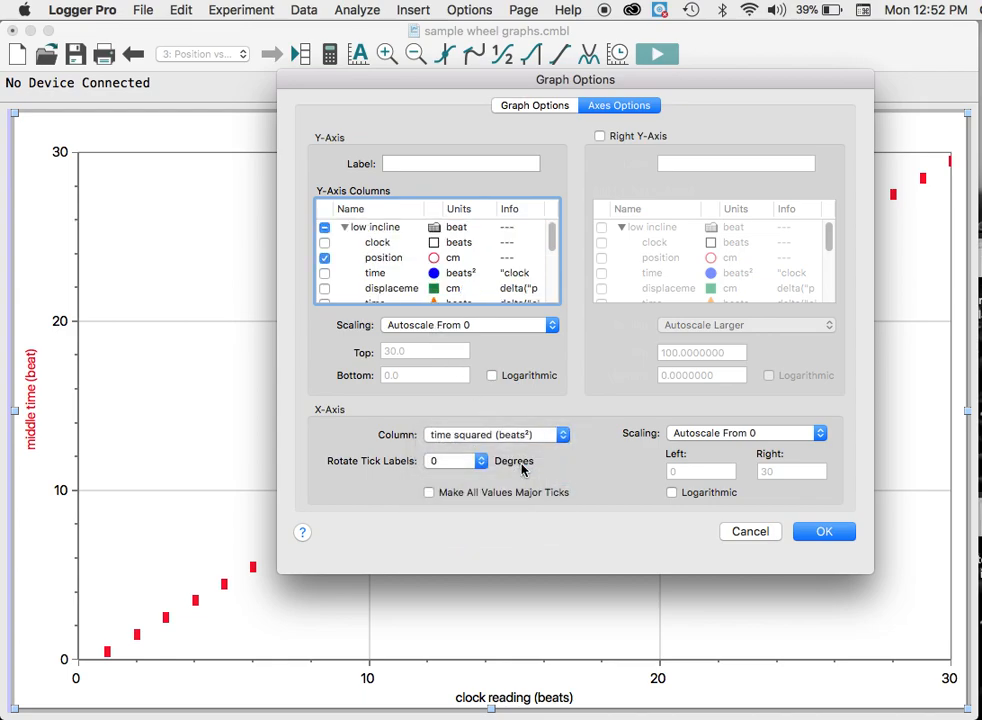
left_click(816, 534)
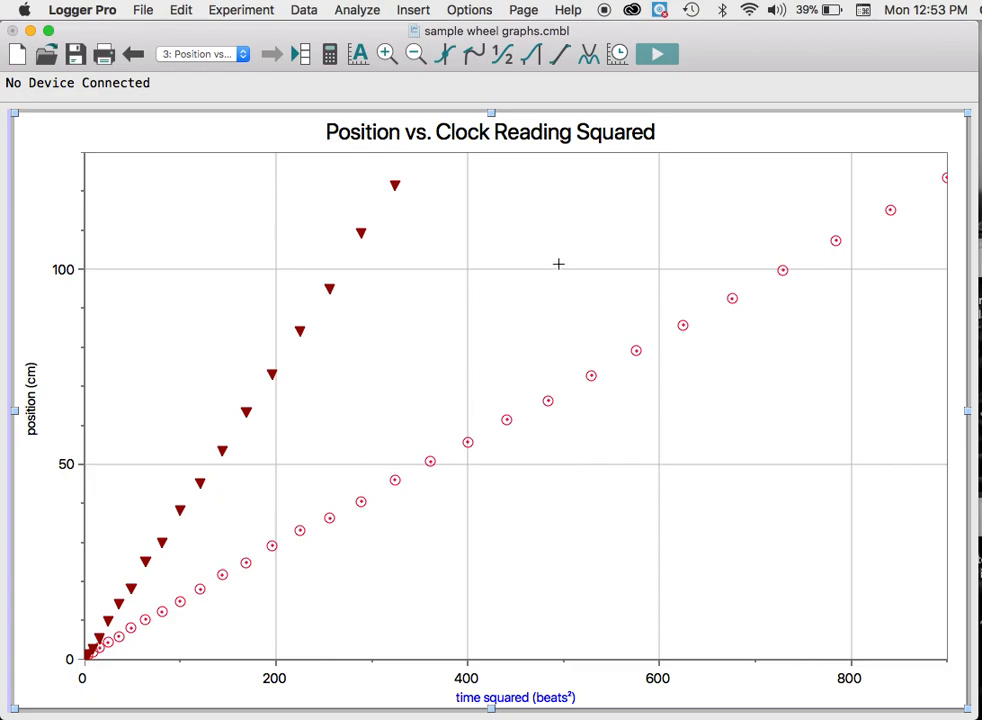
Try a Linear Fit on the low and high incline position data and move the two results boxes apart.
left_click(357, 10)
left_click(399, 197)
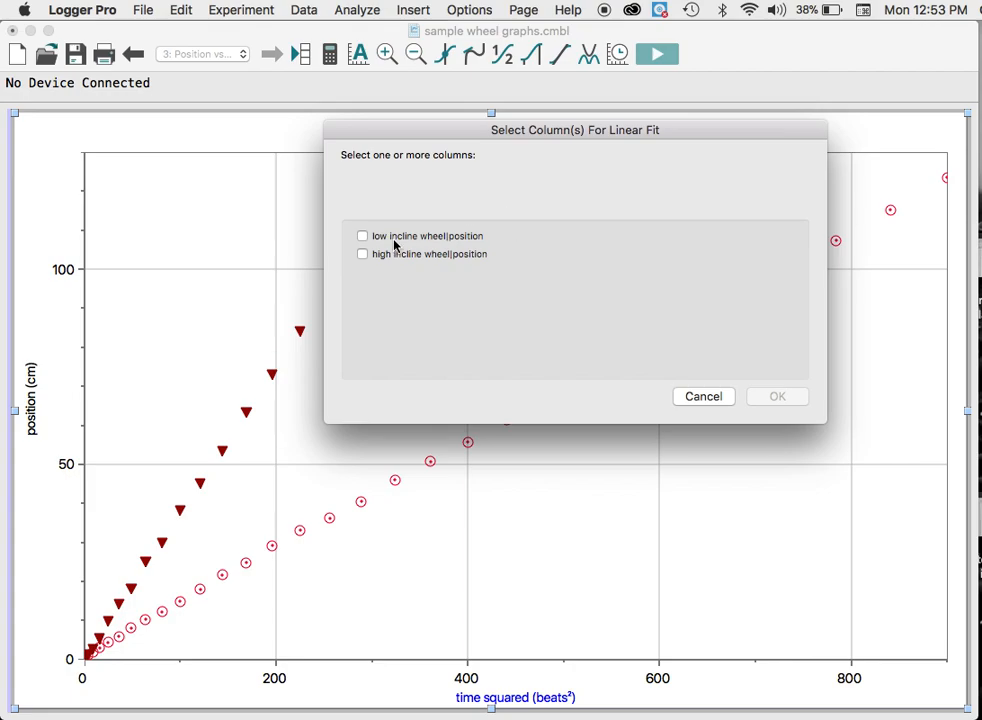
left_click(360, 235)
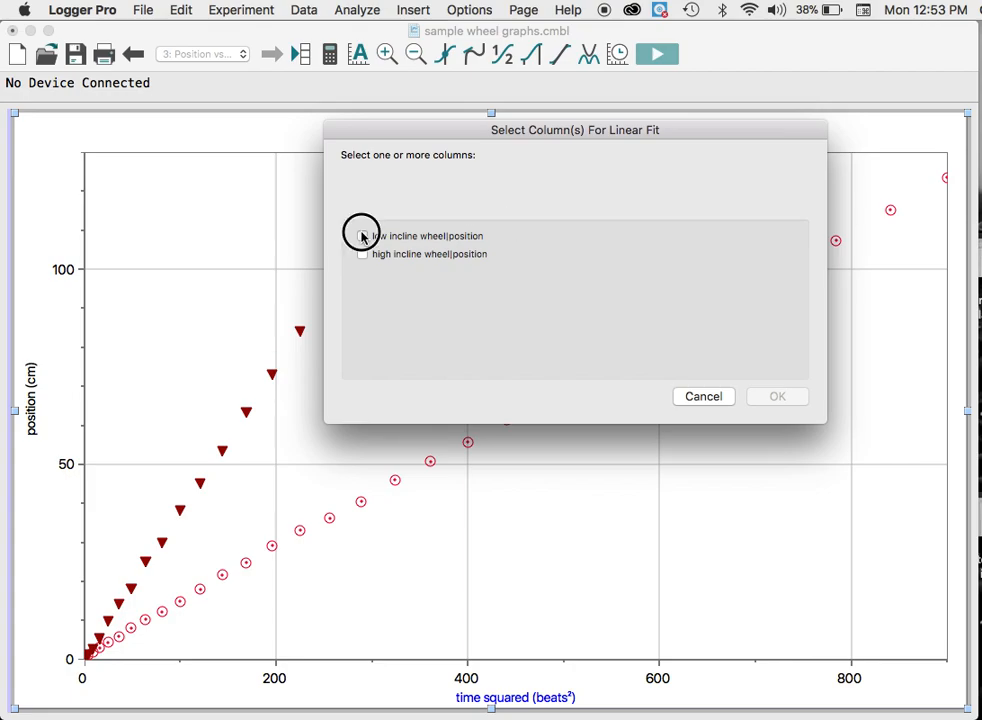
left_click(364, 254)
left_click(563, 142)
left_click_drag(563, 142, 660, 195)
left_click(877, 421)
left_click_drag(259, 287, 287, 121)
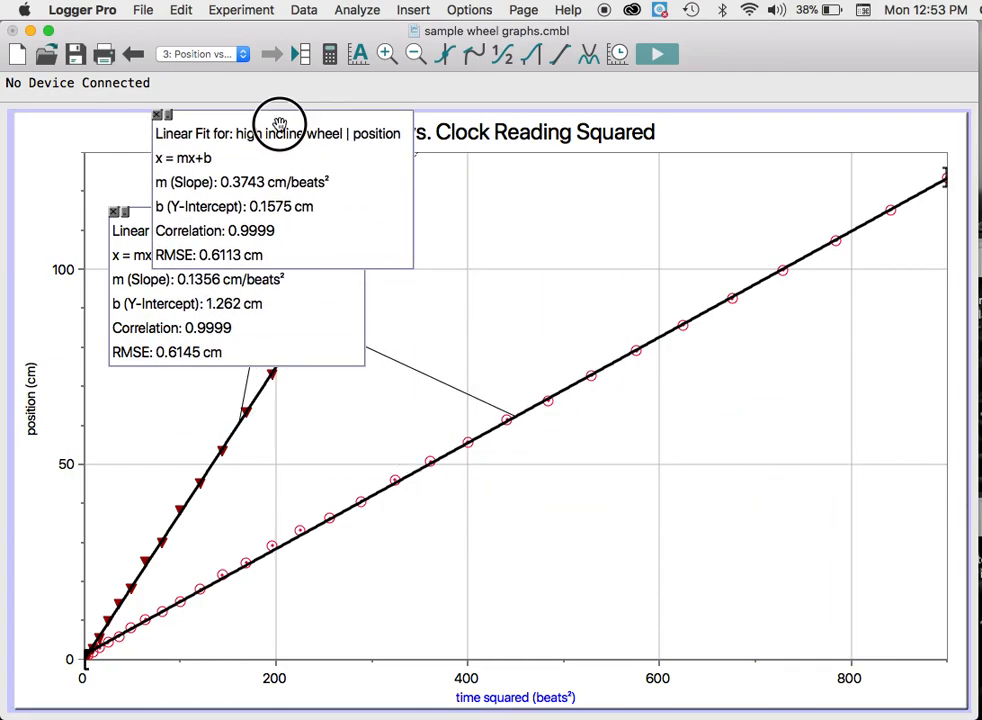
left_click_drag(270, 340, 701, 565)
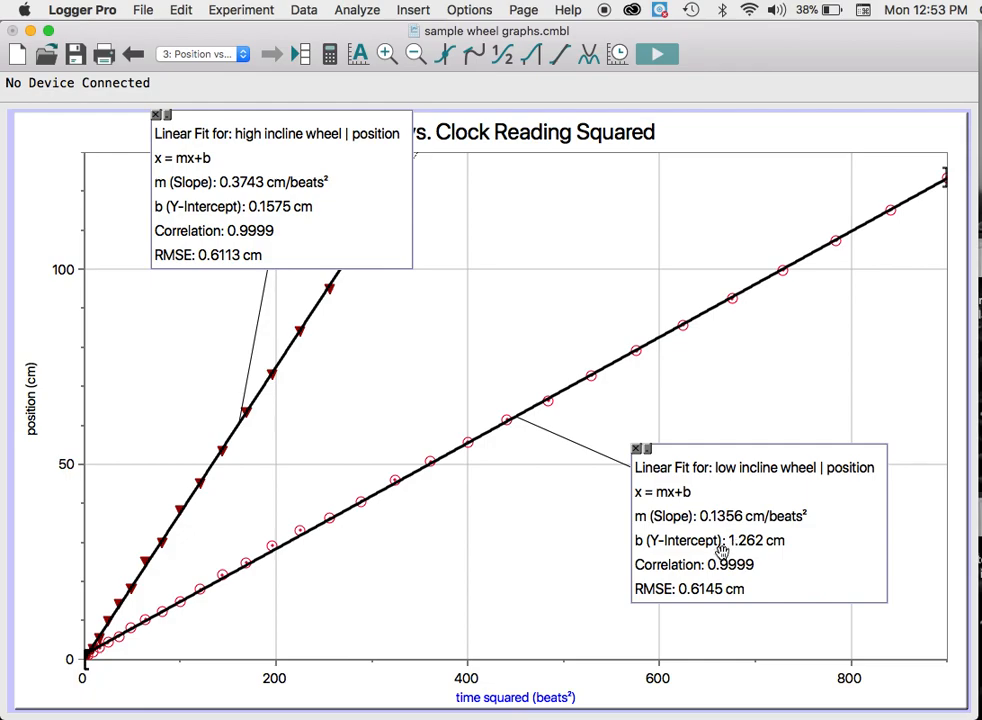
Remove the linear fits from both the low and high incline data.
left_click(636, 450)
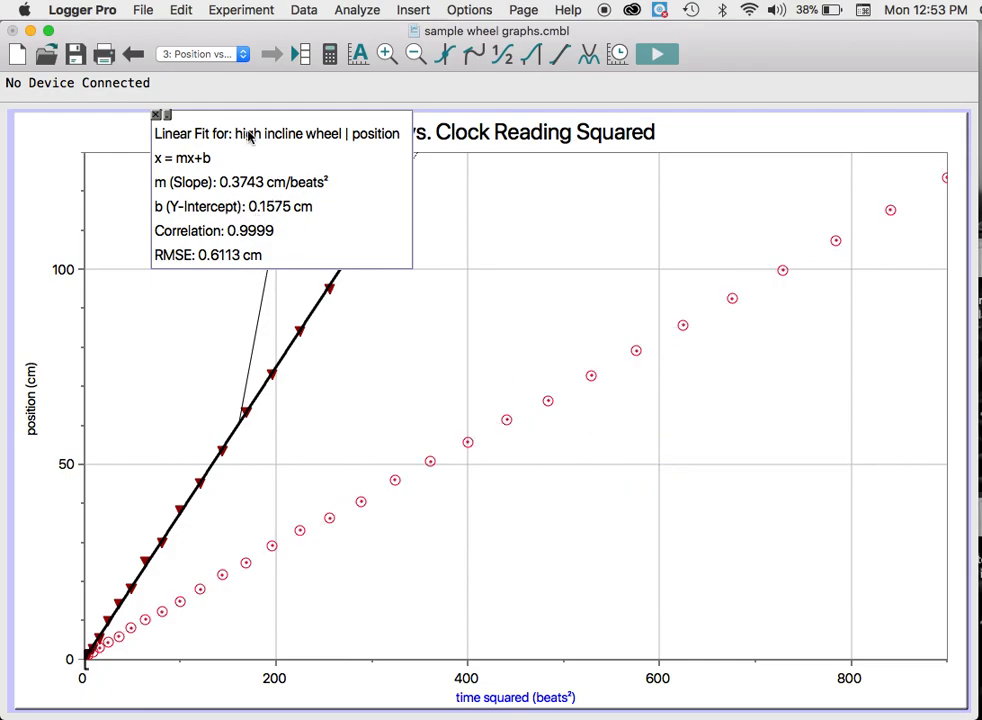
left_click(156, 116)
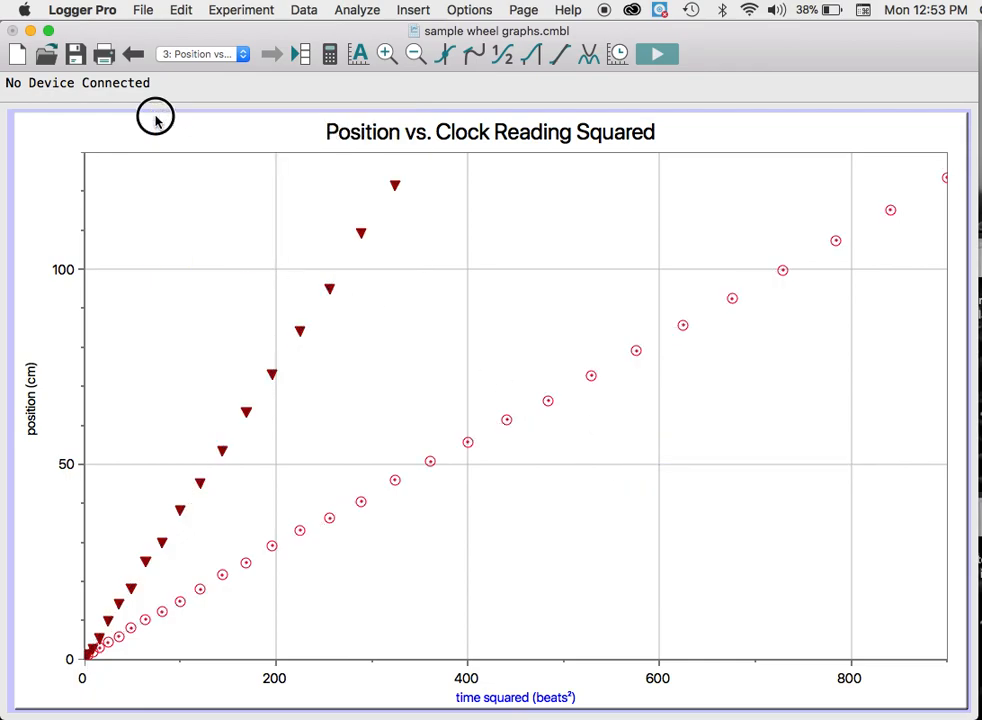
Fit a Proportional curve (Ax) to the low incline wheel position data and move its results box below the line.
left_click(588, 54)
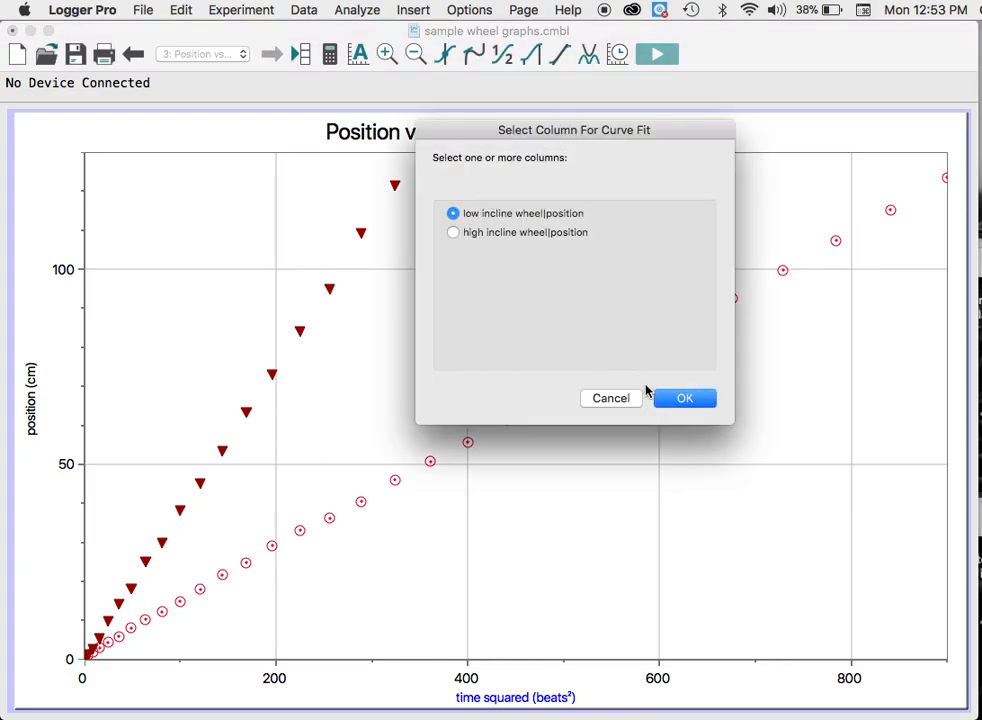
left_click(683, 398)
scroll(427, 369, "up", 5)
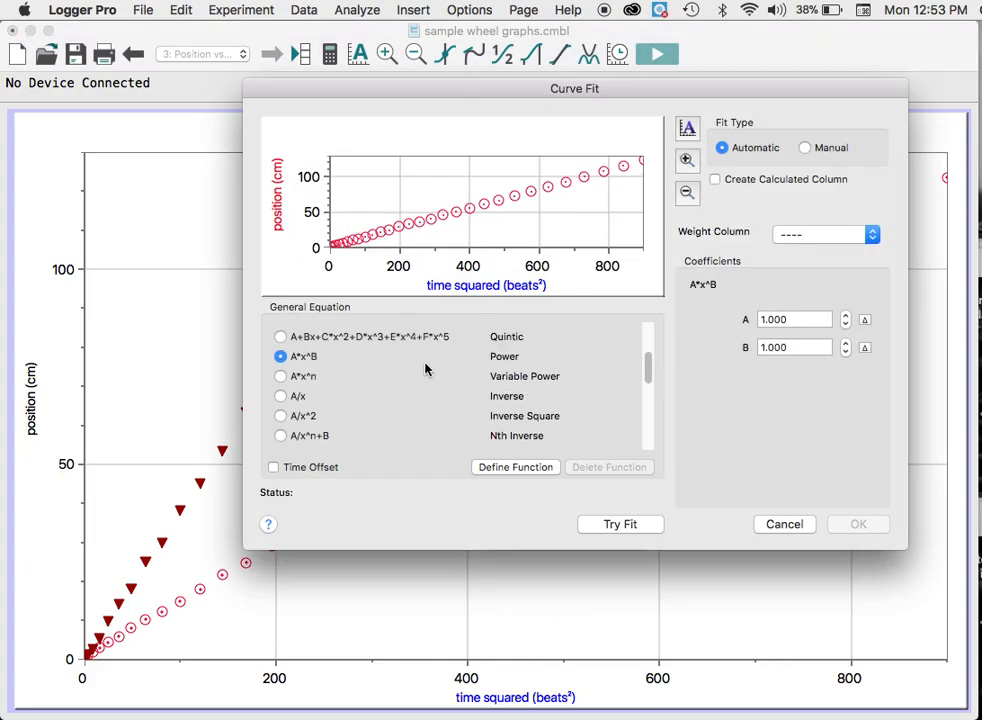
left_click(281, 338)
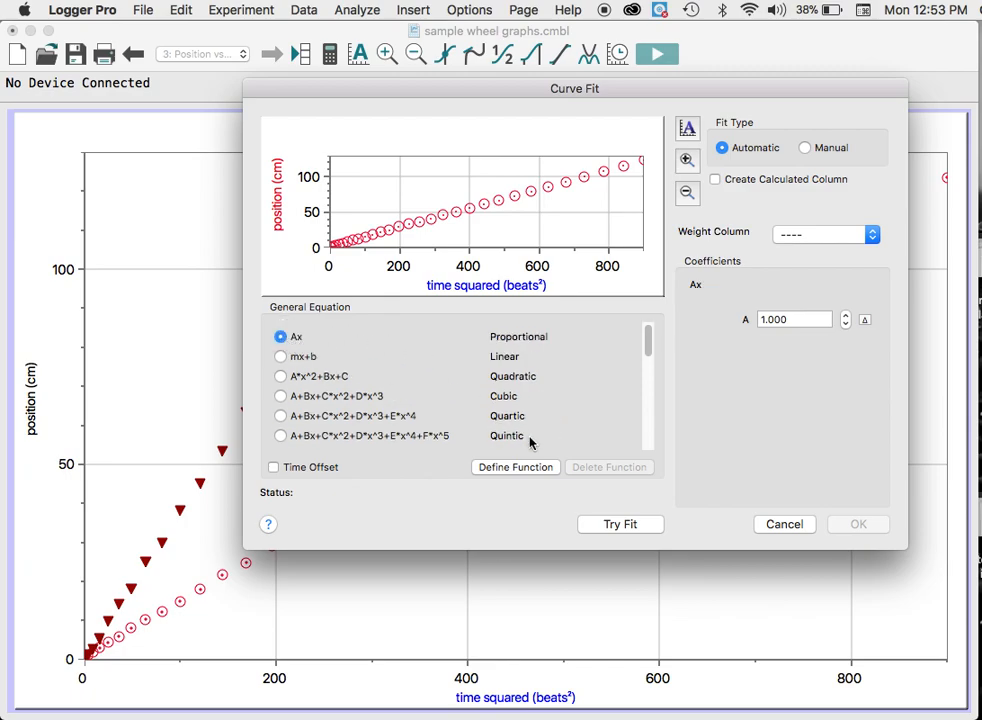
left_click(616, 522)
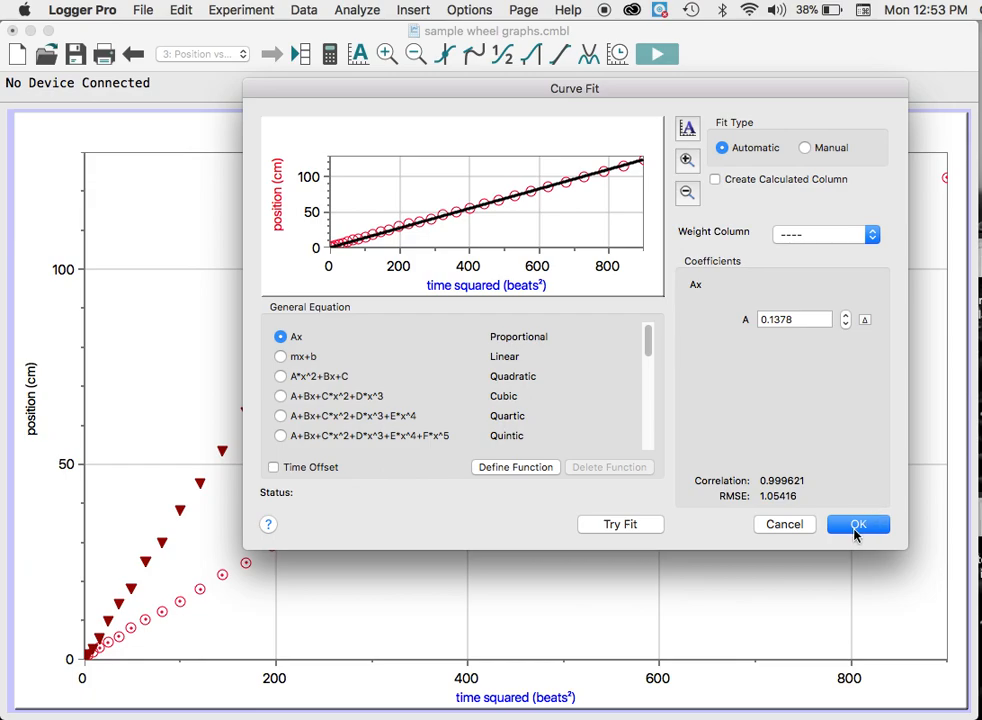
left_click(858, 525)
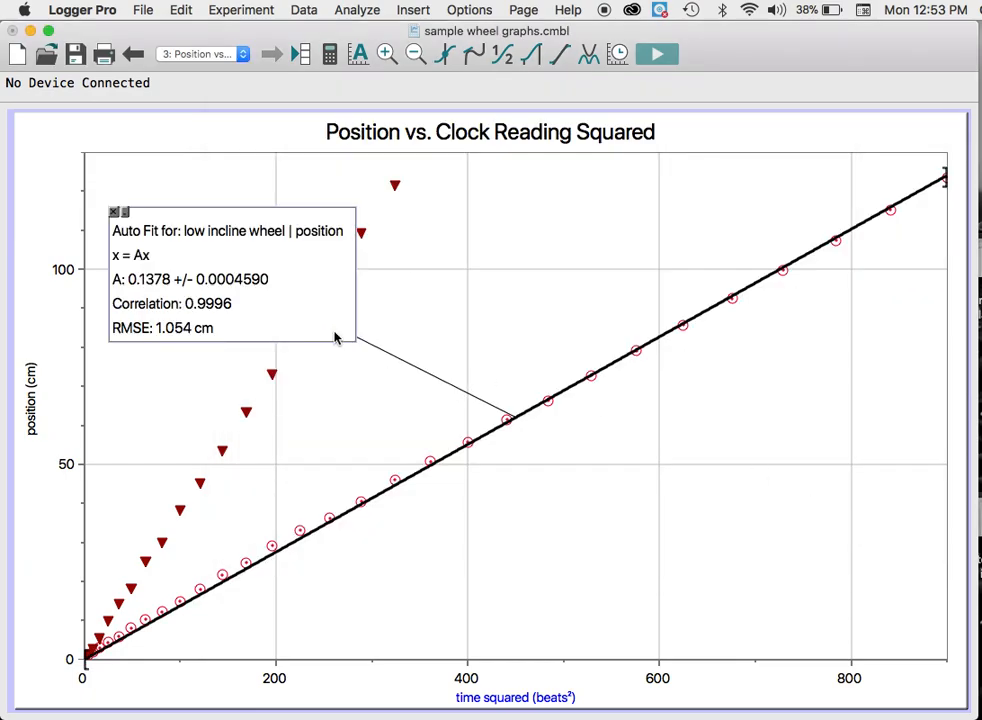
mouse_move(313, 289)
left_mouse_down()
mouse_move(759, 534)
mouse_move(832, 506)
left_mouse_up()
Fit a Proportional curve (Ax) to the high incline wheel position data and place its results box between the two lines.
left_click(590, 55)
left_click(454, 233)
left_click(686, 398)
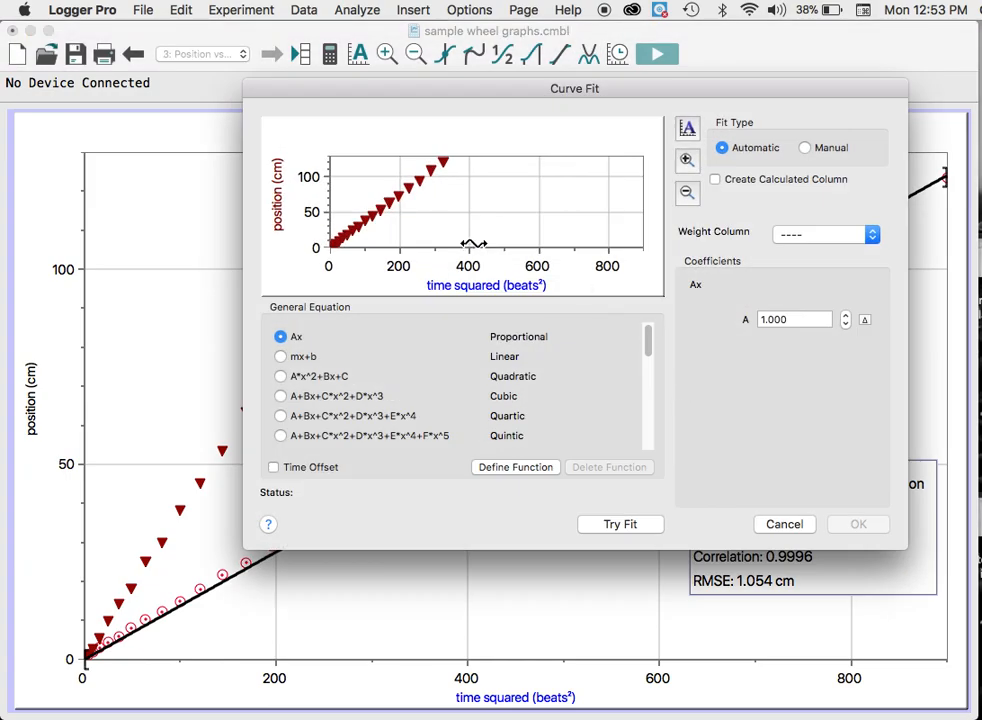
left_click(616, 522)
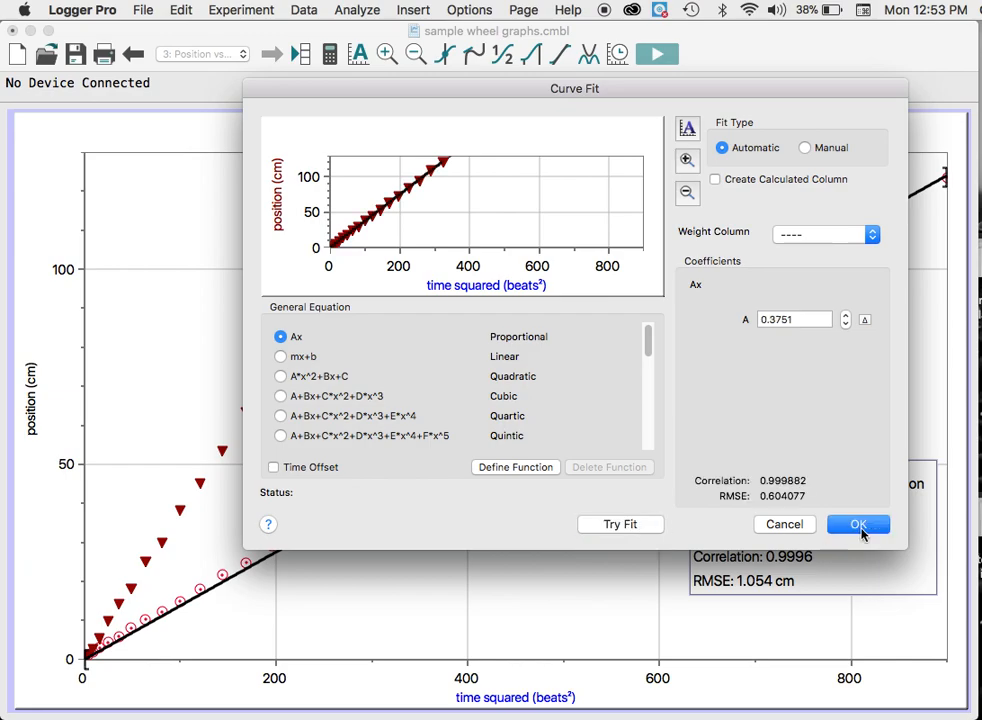
left_click(858, 530)
mouse_move(247, 267)
left_mouse_down()
mouse_move(530, 267)
mouse_move(564, 233)
left_mouse_up()
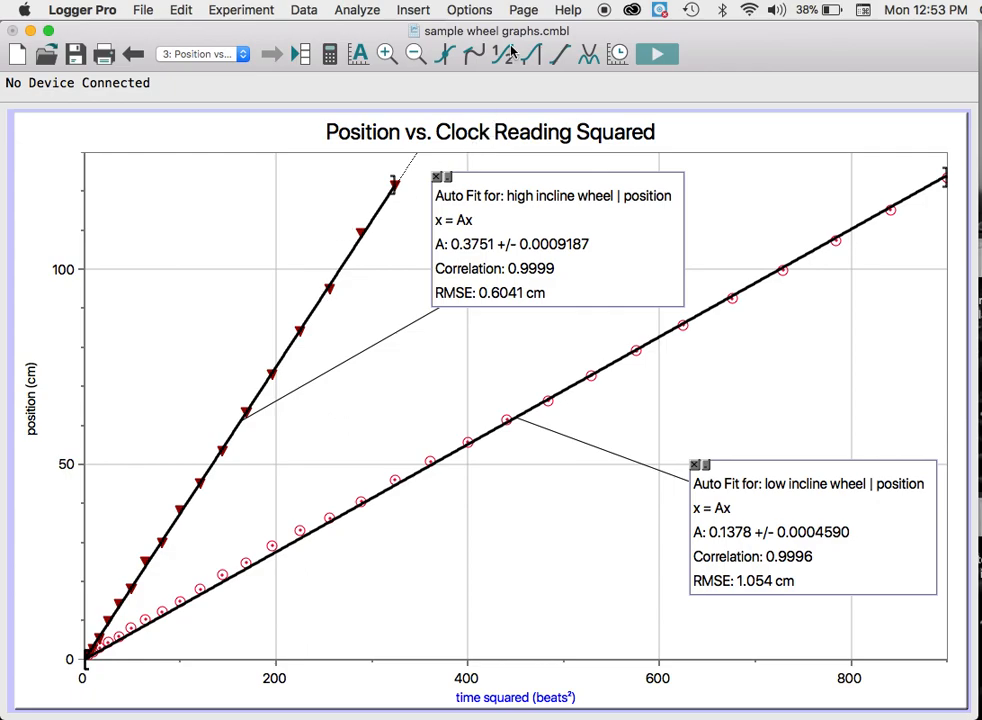
Add a blank page after the current one, titled "Velocity vs. Time".
left_click(521, 10)
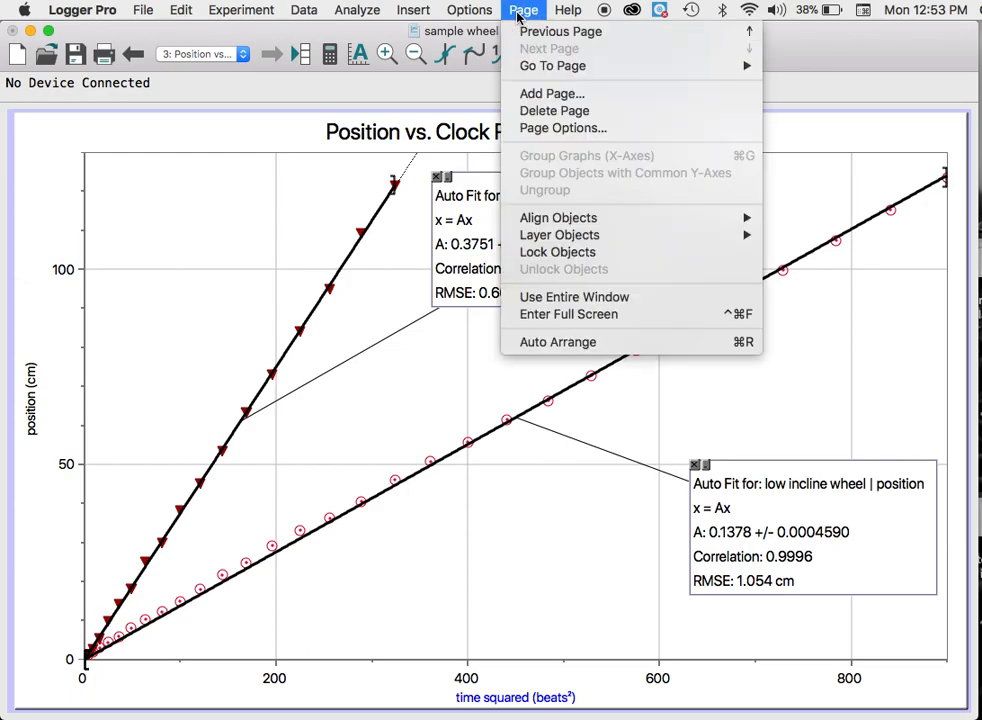
left_click(540, 93)
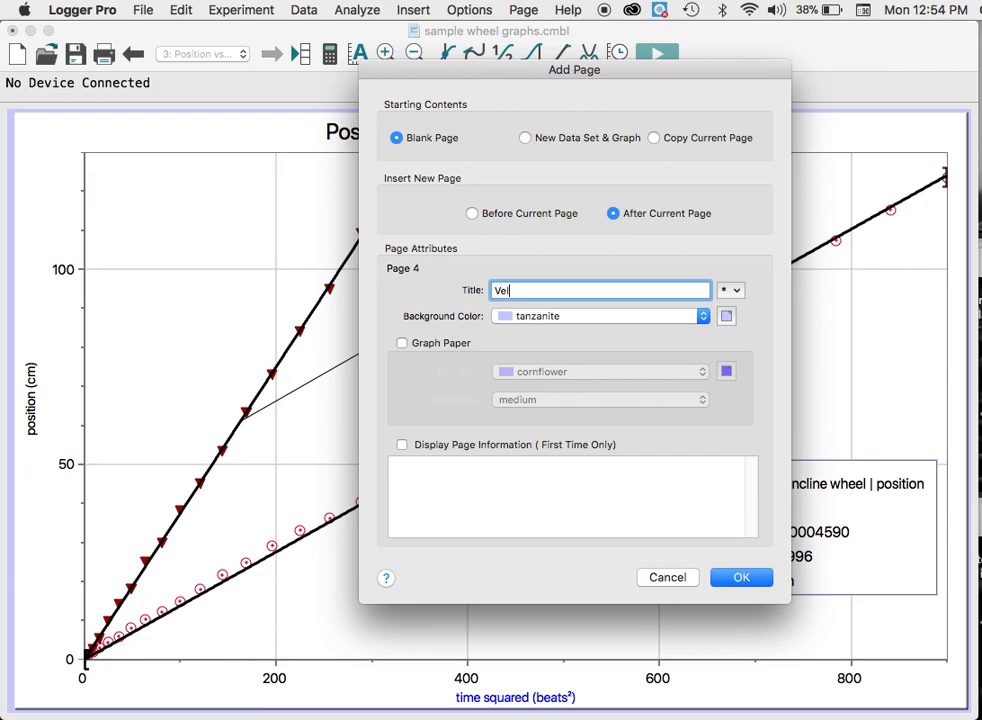
type("Velocity vs. Time")
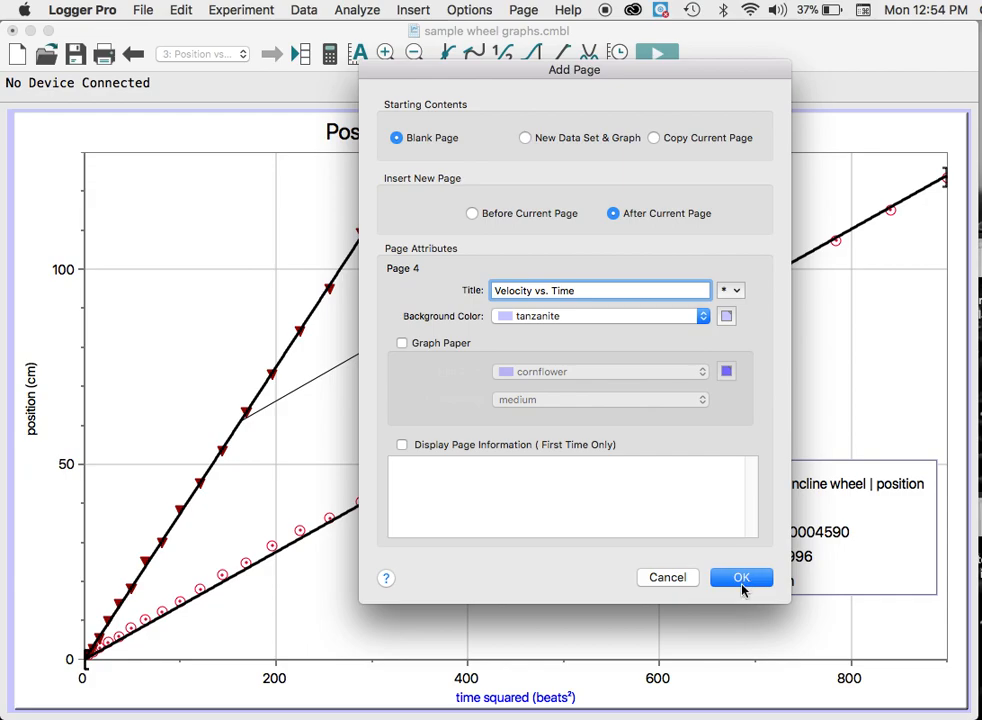
left_click(741, 578)
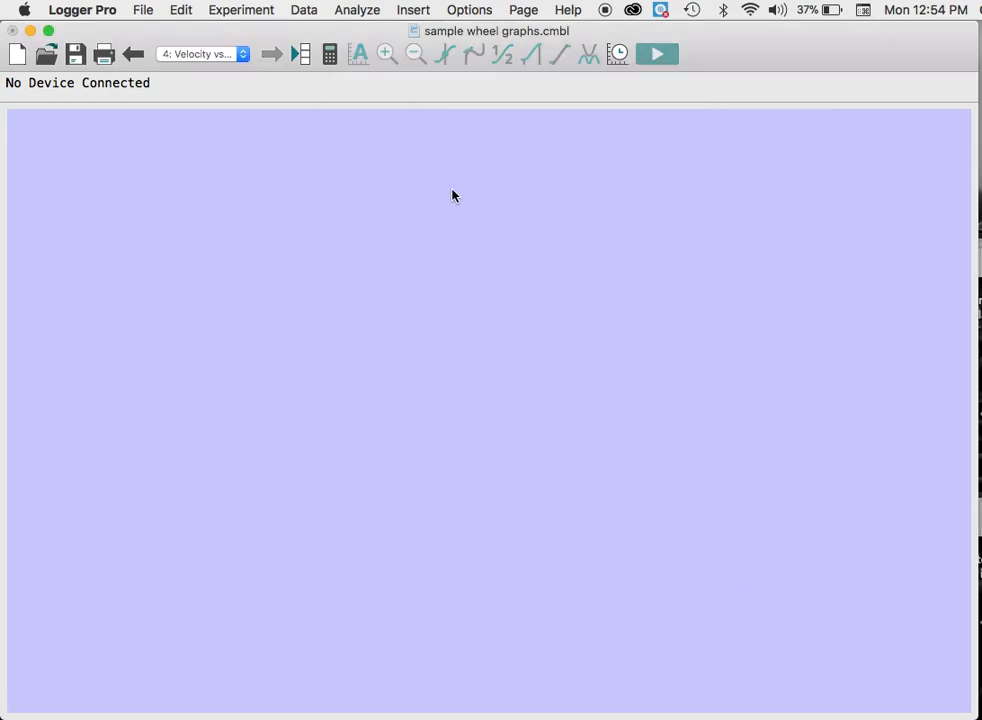
Insert a graph on the blank page, move it to the page's upper-left corner and enlarge it to fill the page.
left_click(406, 12)
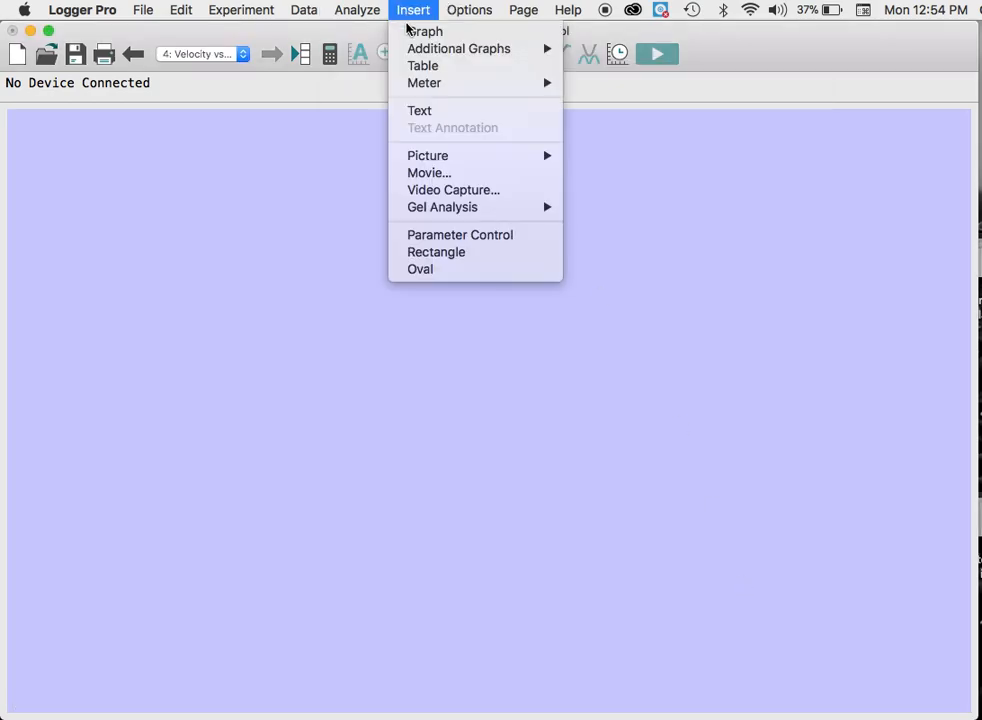
left_click(410, 32)
left_click(248, 237)
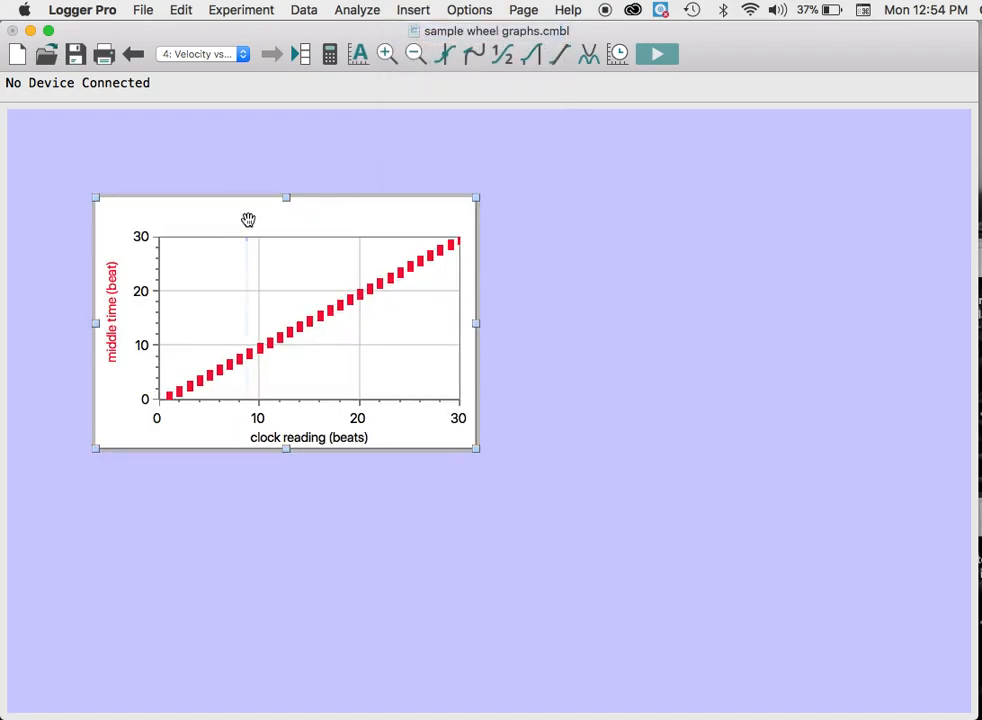
left_click_drag(250, 195, 169, 103)
left_click_drag(397, 365, 968, 708)
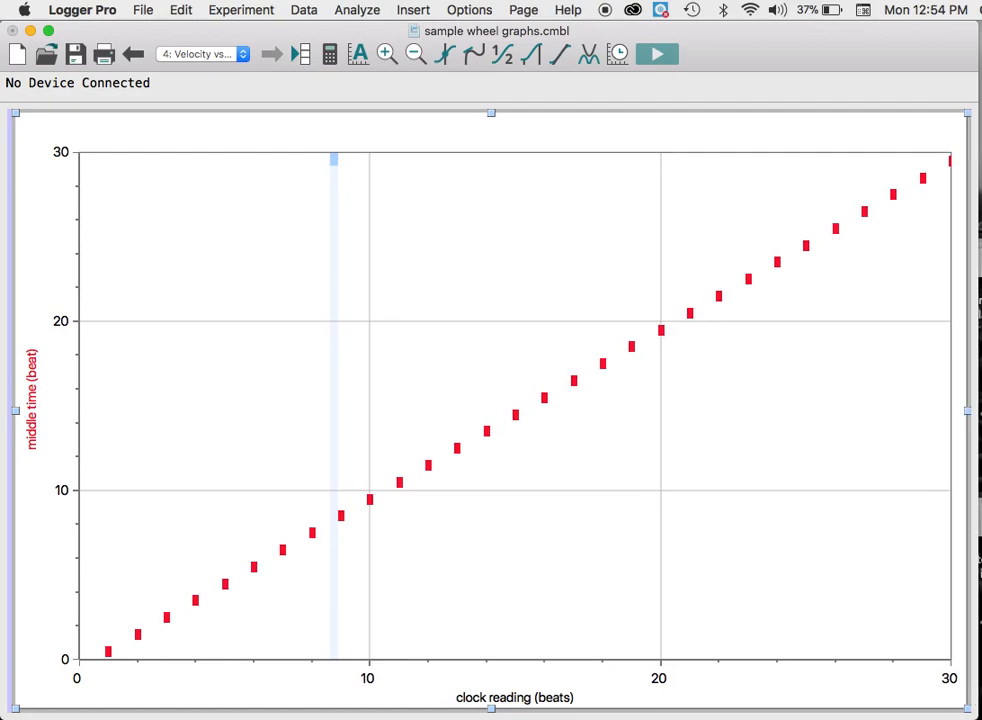
Plot average velocity for both the low and high incline wheels on the graph's Y-axis and remove middle time from it.
double_click(396, 353)
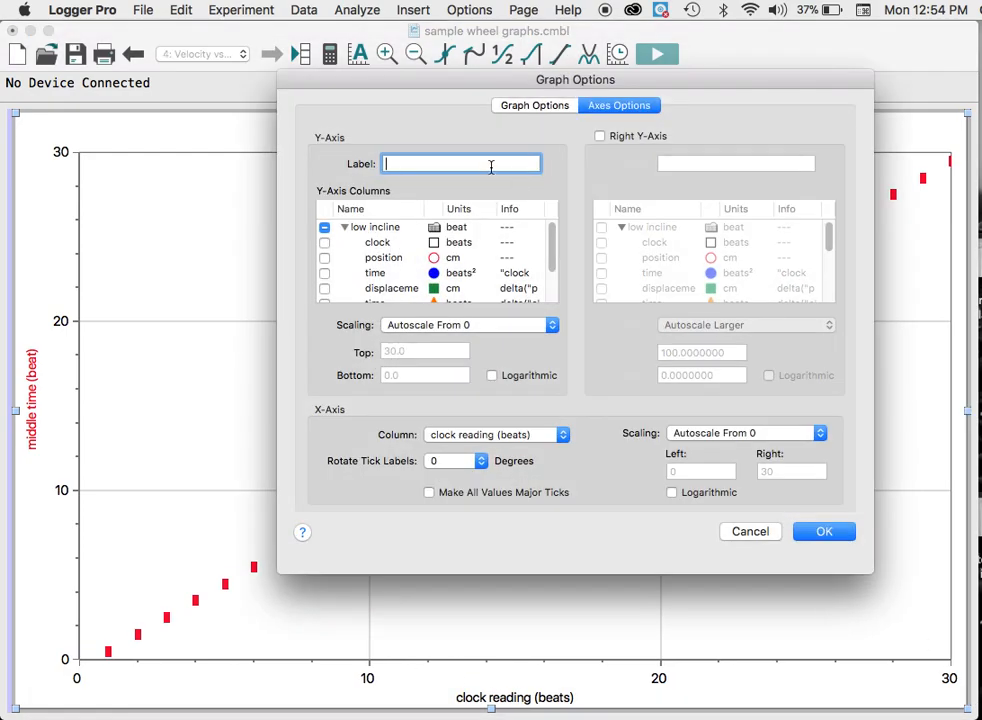
scroll(440, 260, "down", 5)
left_click(325, 266)
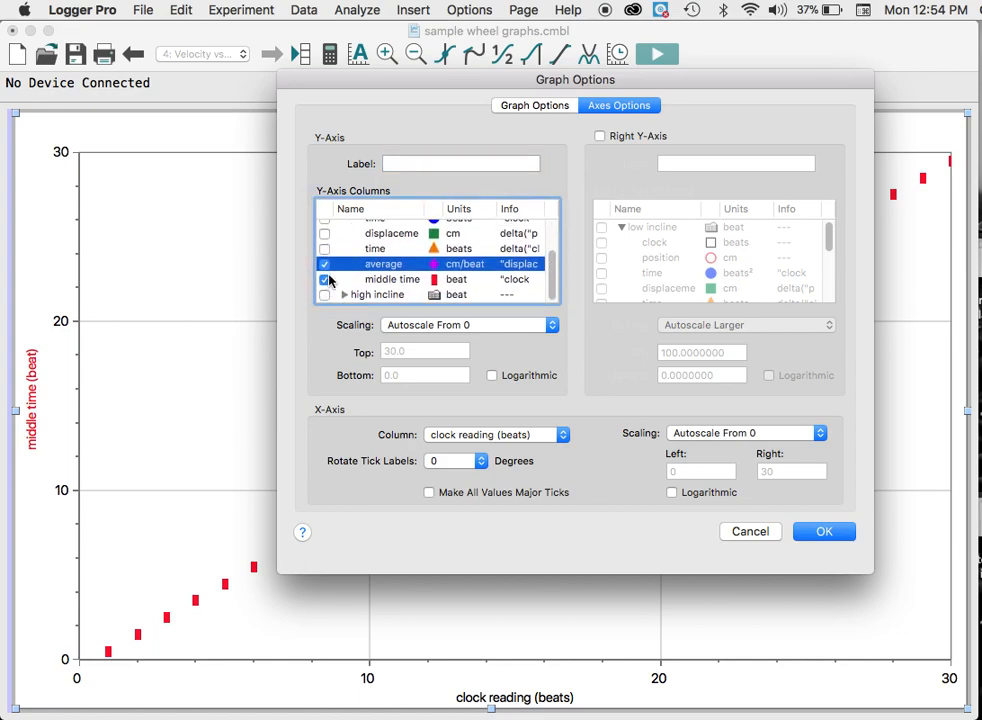
left_click(325, 281)
left_click(345, 295)
scroll(397, 236, "down", 5)
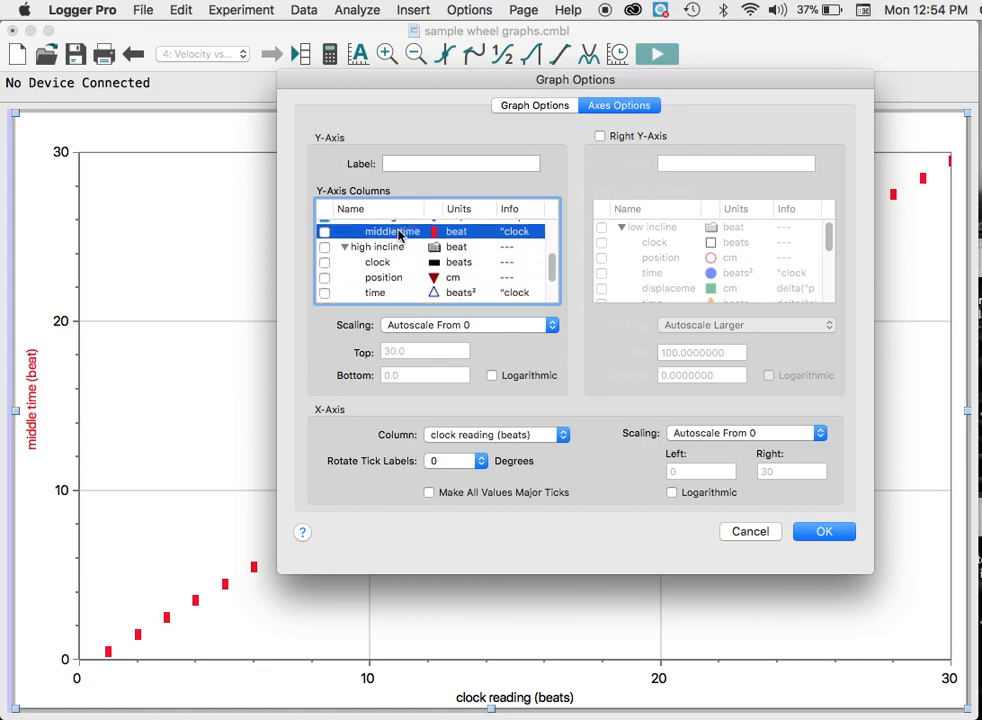
scroll(335, 275, "down", 3)
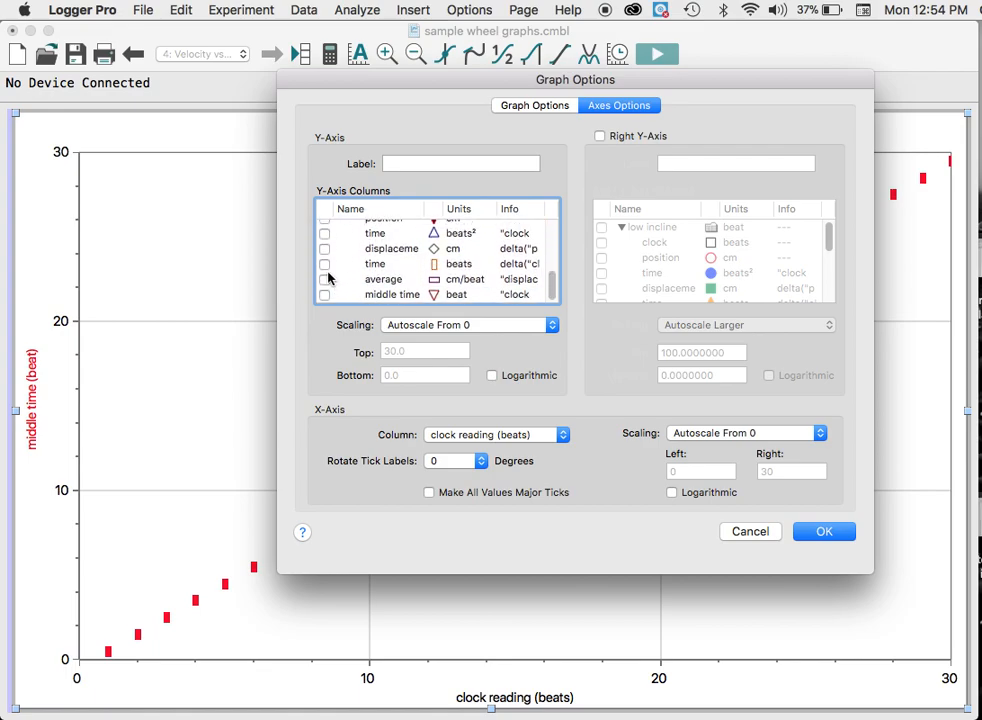
left_click(322, 281)
left_click(323, 280)
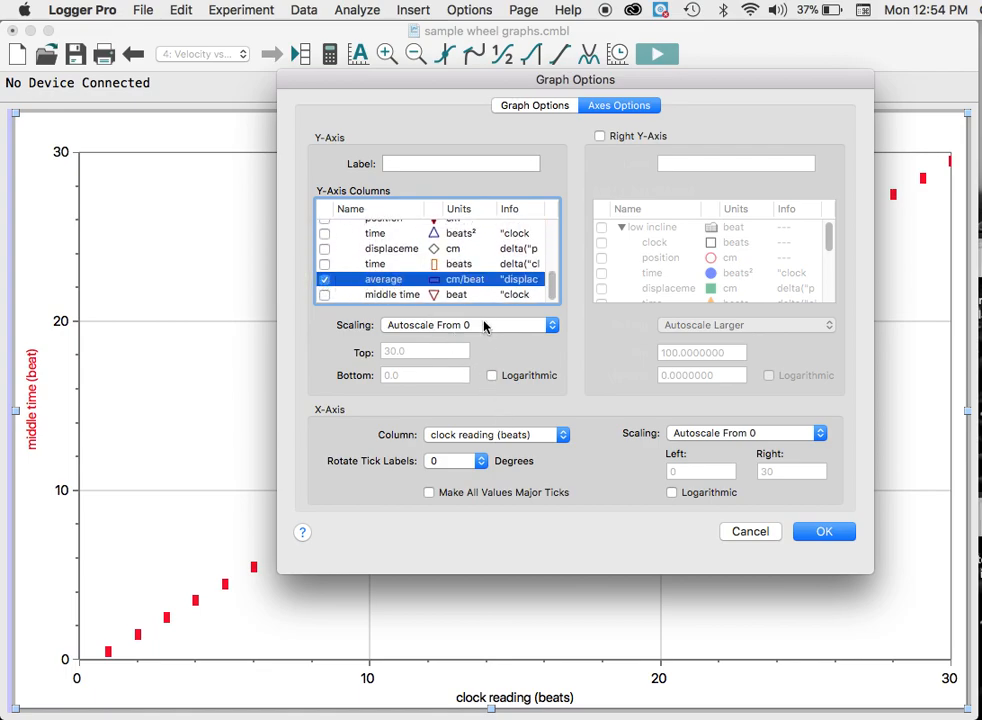
Set the graph's X-axis column to middle time (beat) and title the graph "Velocity vs. Clock Reading".
left_click(508, 436)
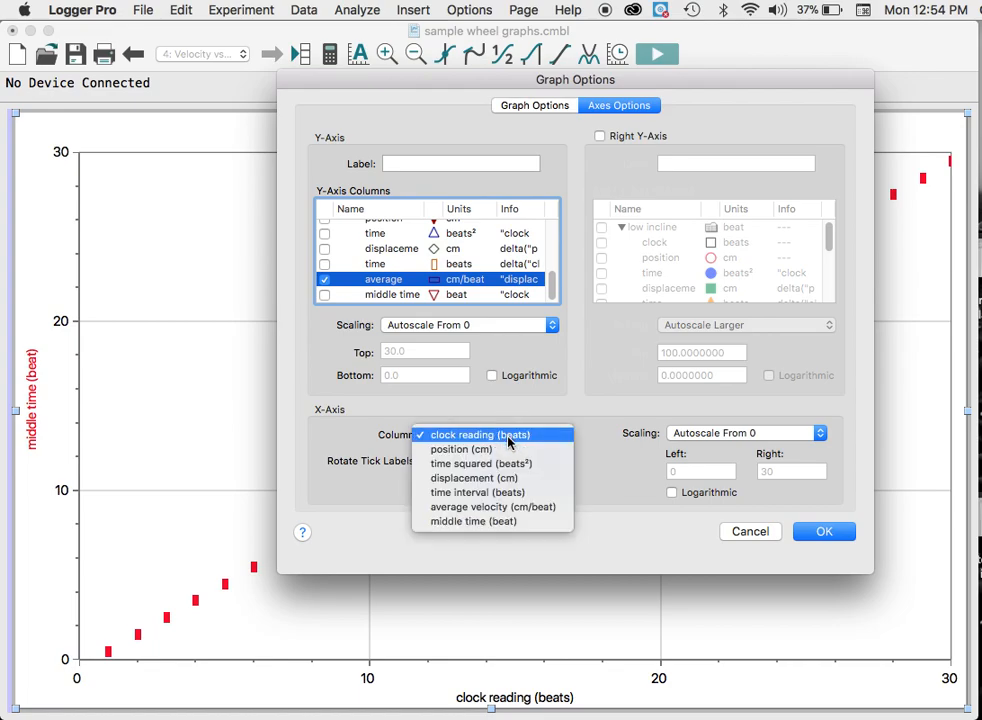
left_click(514, 522)
left_click(545, 105)
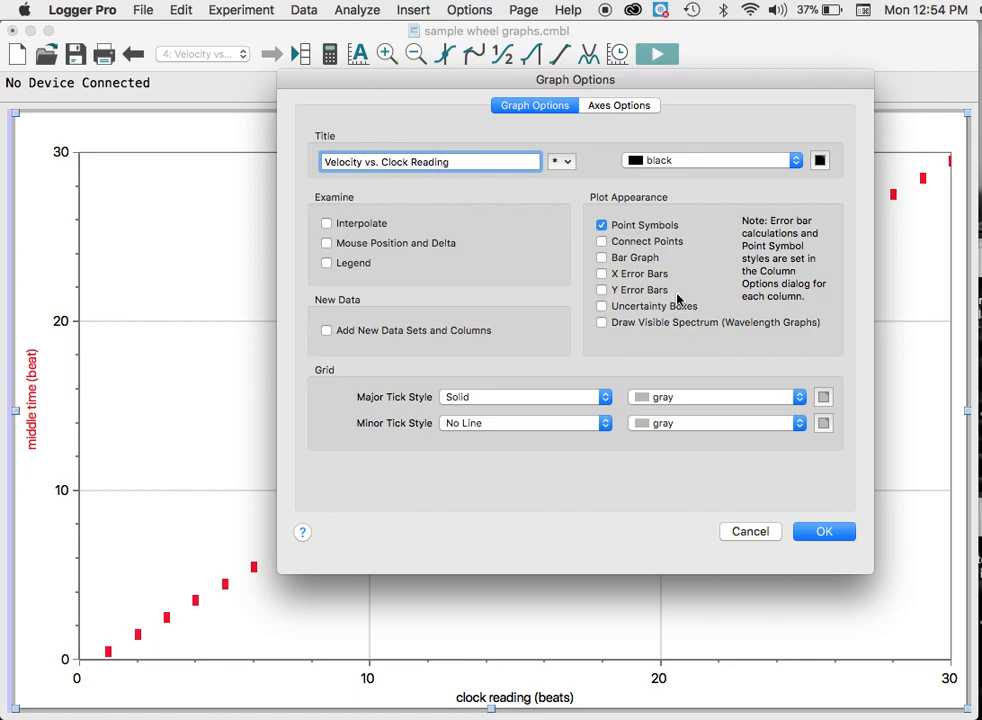
left_click(823, 535)
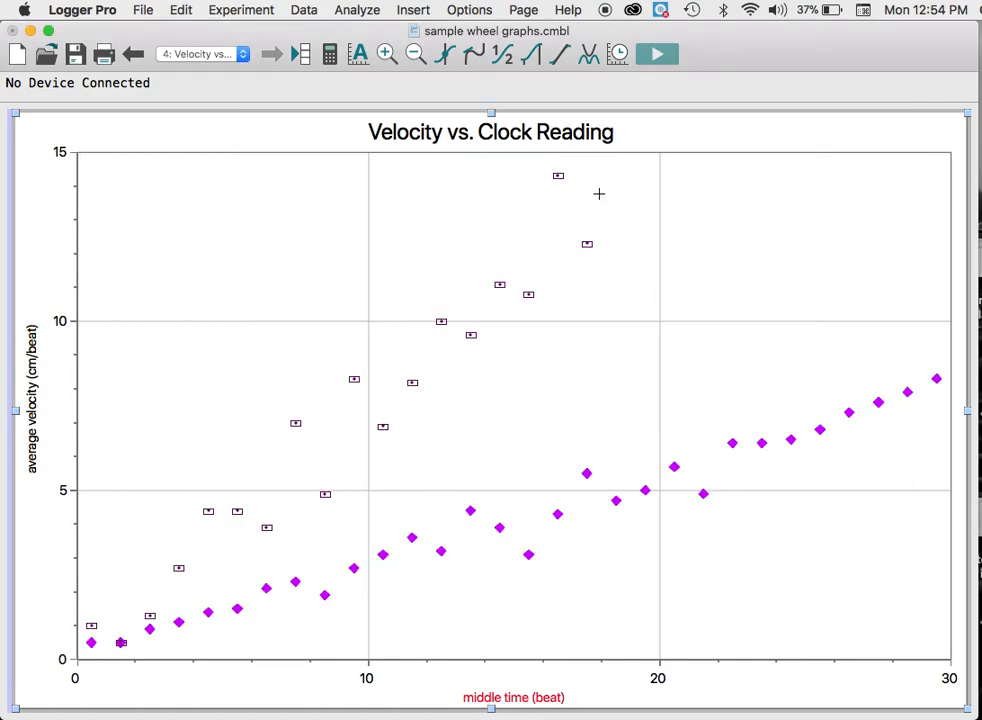
Apply linear fits to the low and high incline wheel average velocity data and move both results boxes apart.
left_click(559, 55)
left_click(363, 236)
left_click(363, 254)
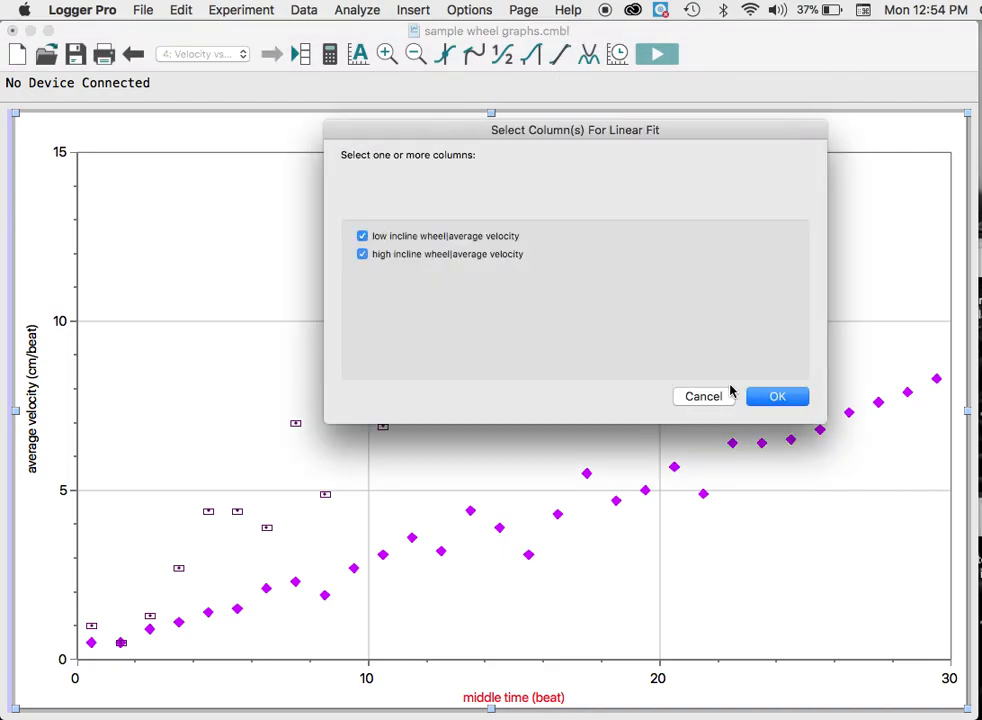
left_click(777, 396)
left_click_drag(423, 312, 840, 283)
left_click_drag(305, 273, 301, 219)
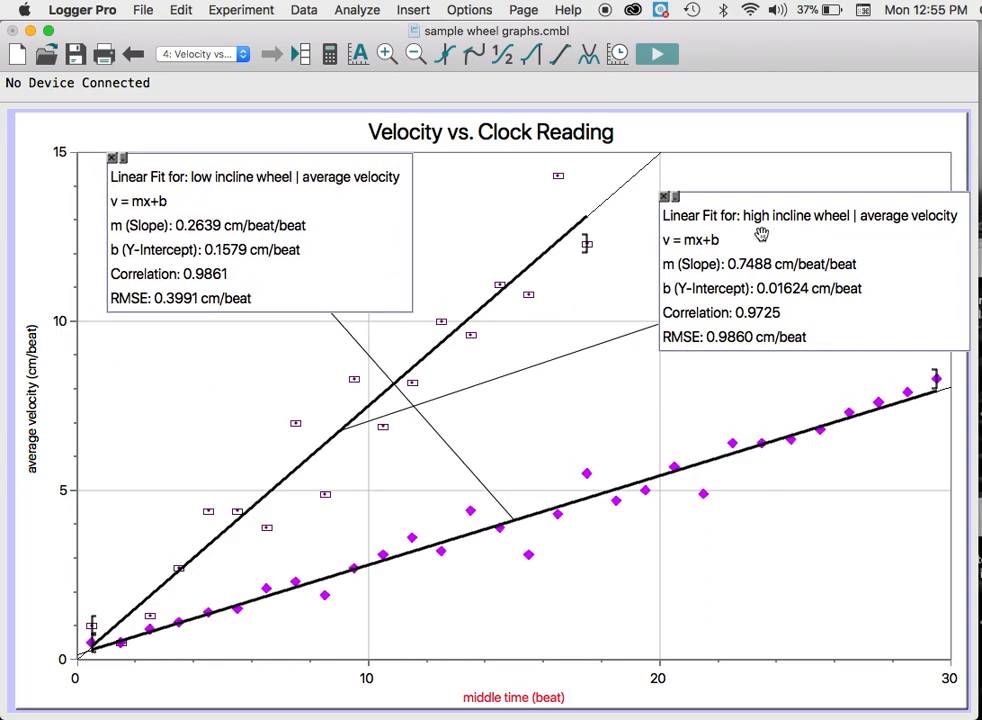
left_click_drag(754, 235, 776, 210)
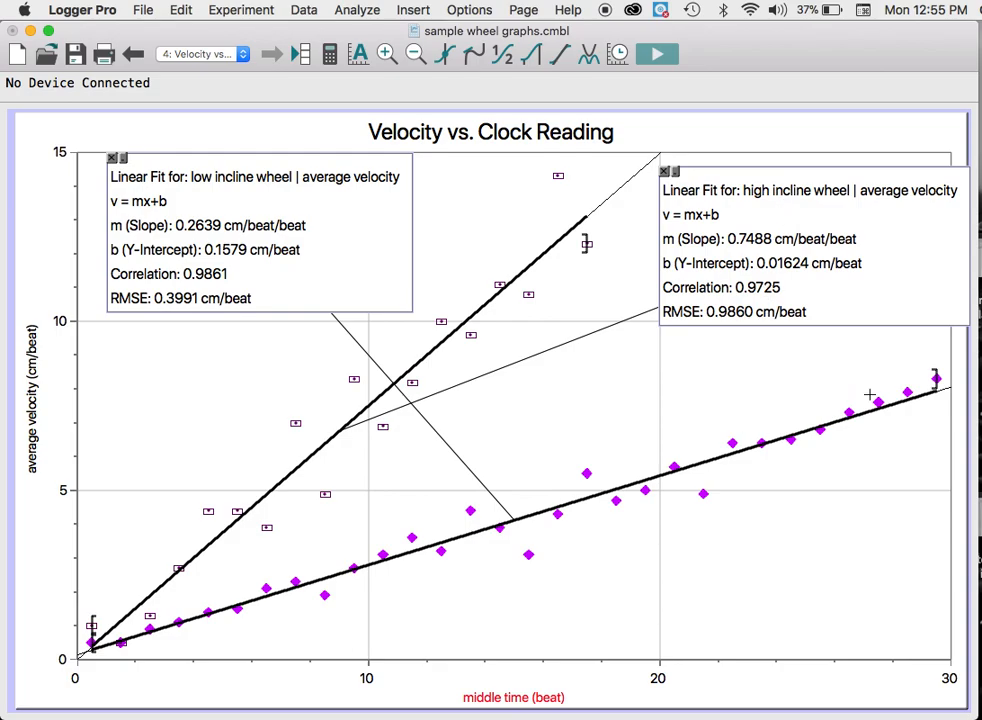
Extend the range brackets of both linear fits slightly beyond their first and last data points.
left_click_drag(937, 370, 92, 641)
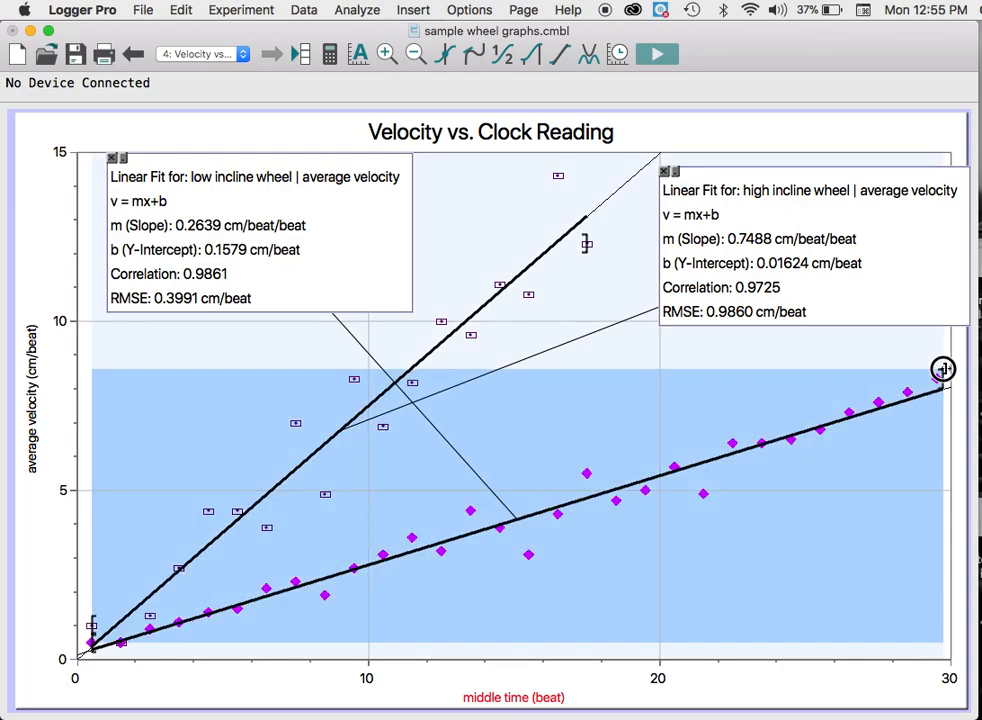
left_click_drag(92, 647, 83, 651)
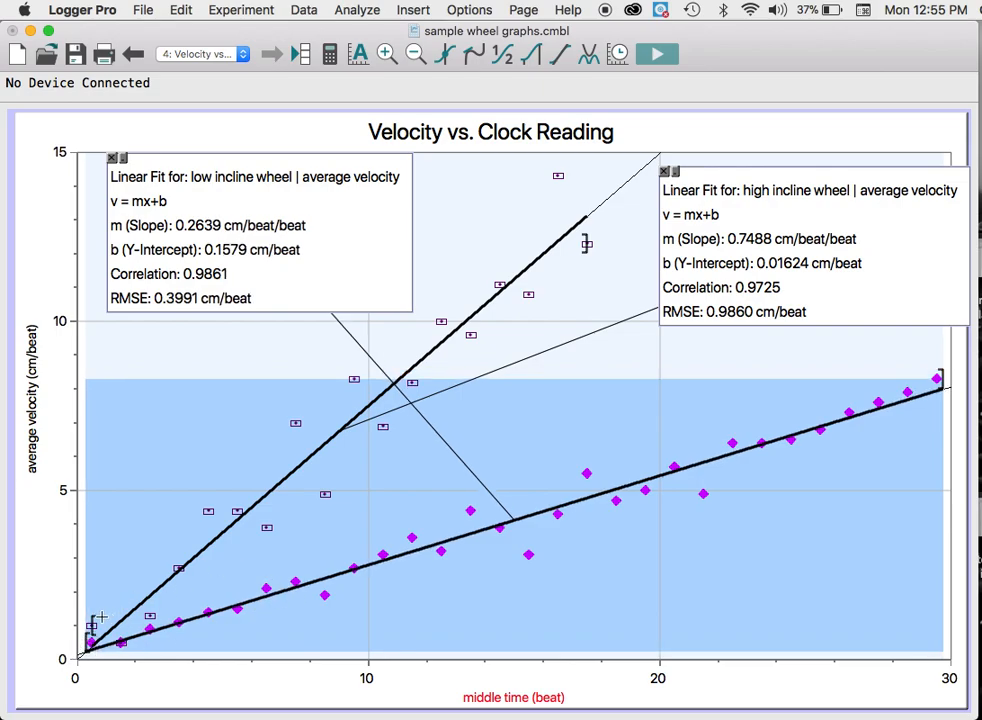
left_click_drag(86, 620, 609, 228)
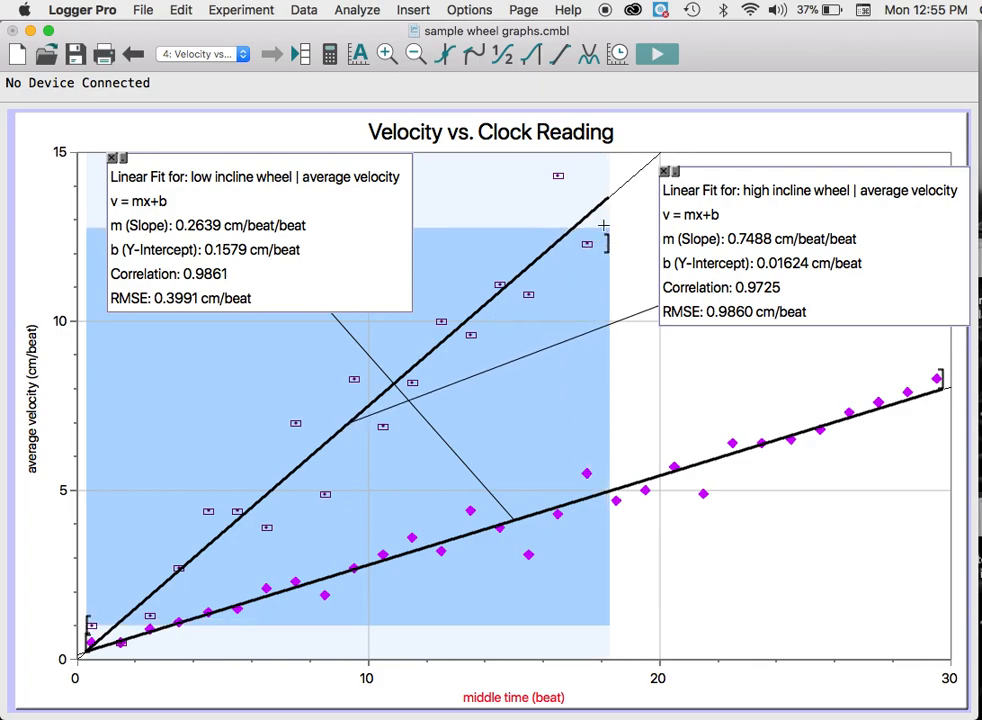
left_click_drag(609, 238, 619, 208)
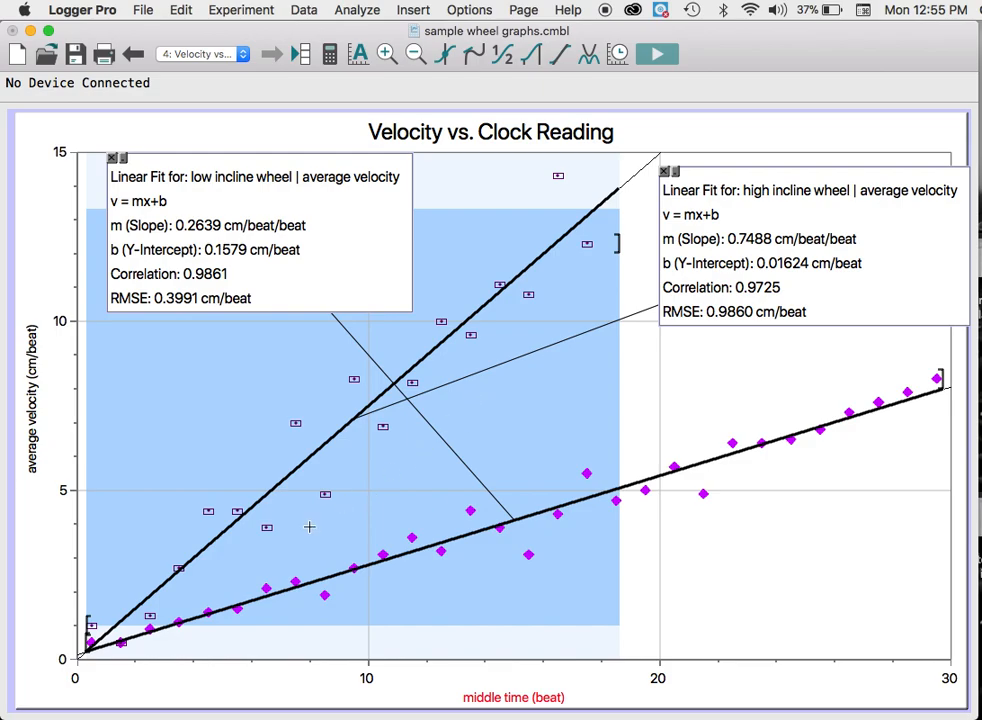
Place the high incline fit box above its line and the low incline box below its line, and save the file.
mouse_move(763, 265)
left_mouse_down()
mouse_move(467, 368)
mouse_move(175, 430)
mouse_move(165, 460)
left_mouse_up()
left_click_drag(220, 231, 798, 585)
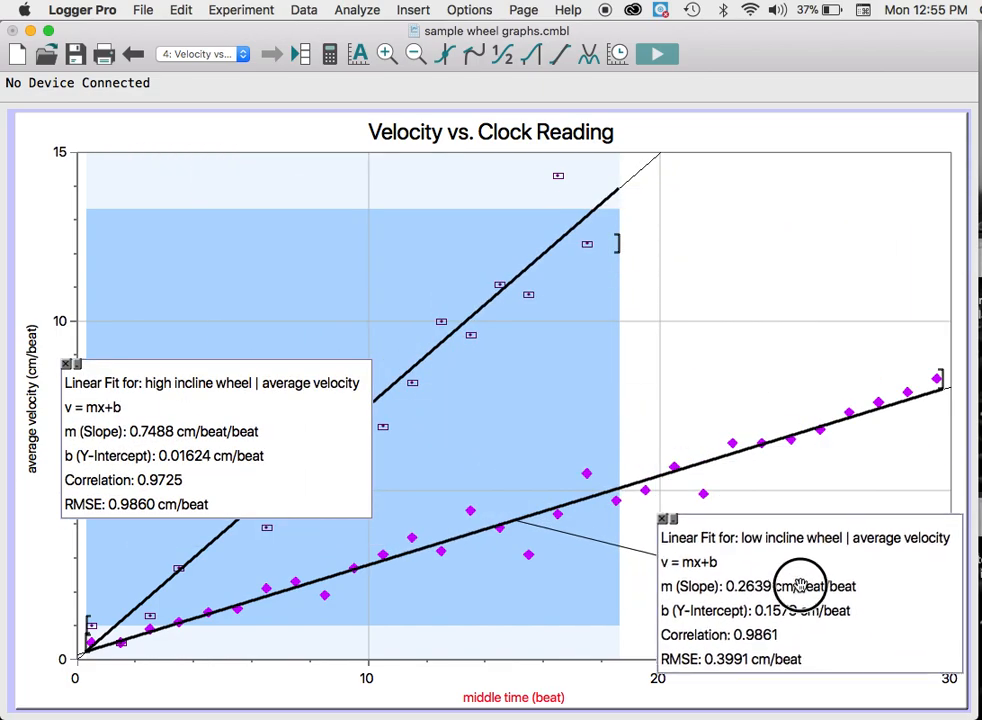
mouse_move(302, 356)
left_mouse_down()
mouse_move(285, 287)
mouse_move(292, 158)
mouse_move(318, 210)
left_mouse_up()
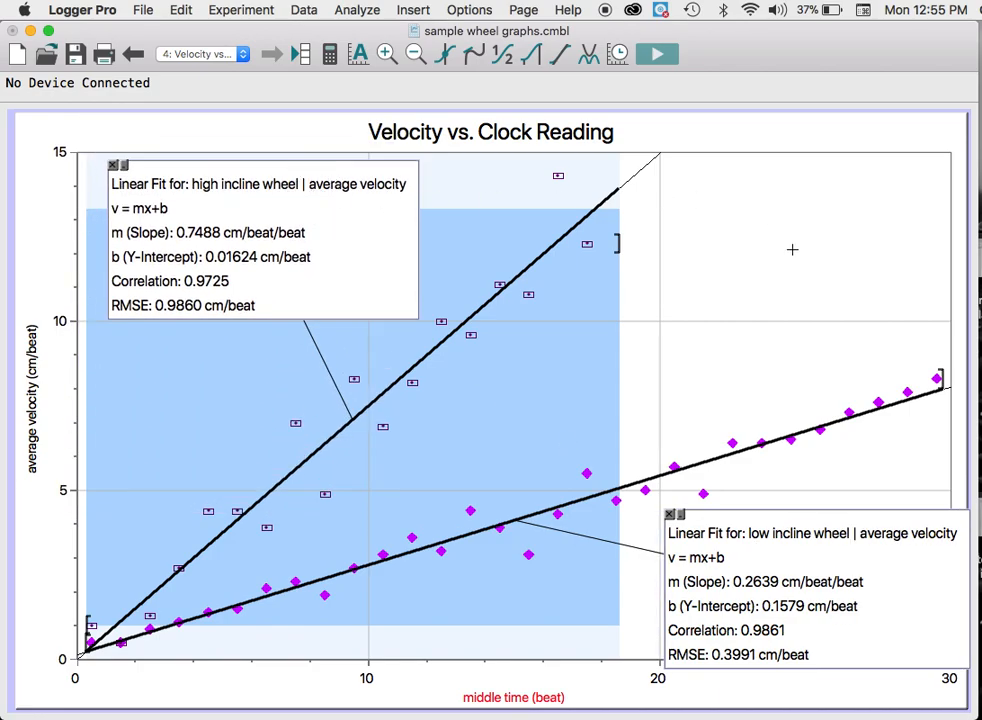
key("super+s")
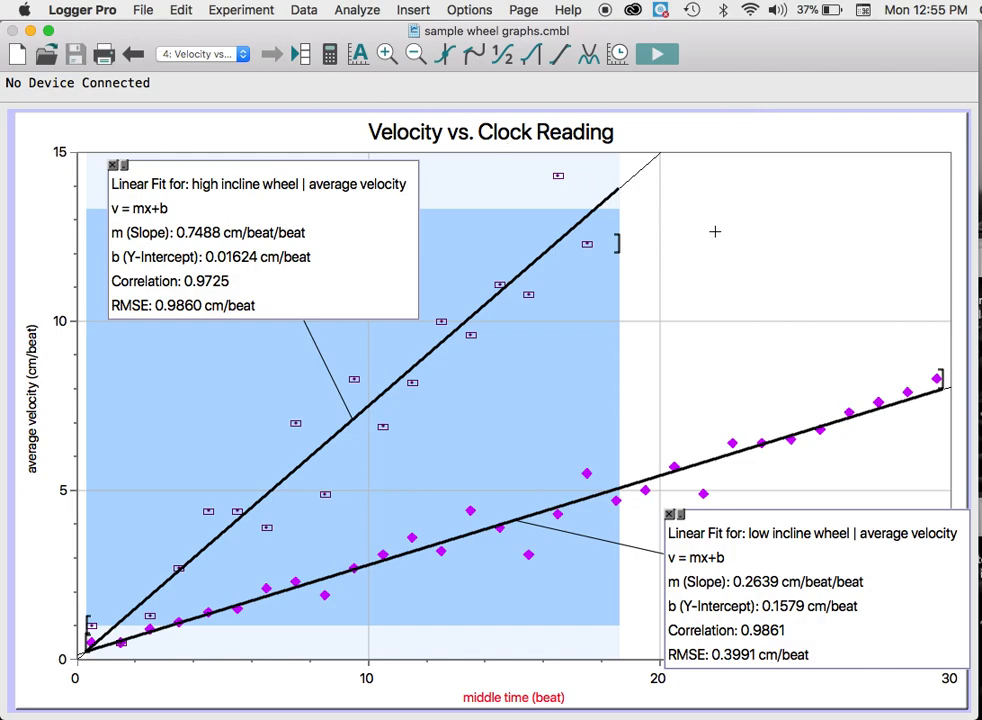
Set the document's page setup to landscape orientation.
left_click(548, 177)
left_click(150, 12)
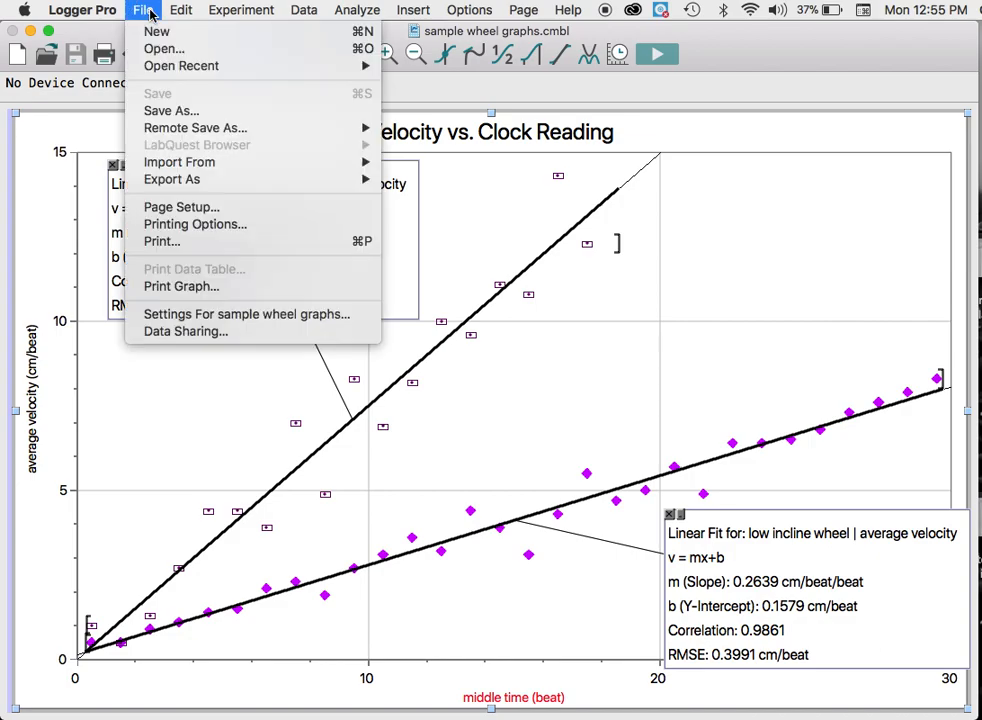
left_click(192, 210)
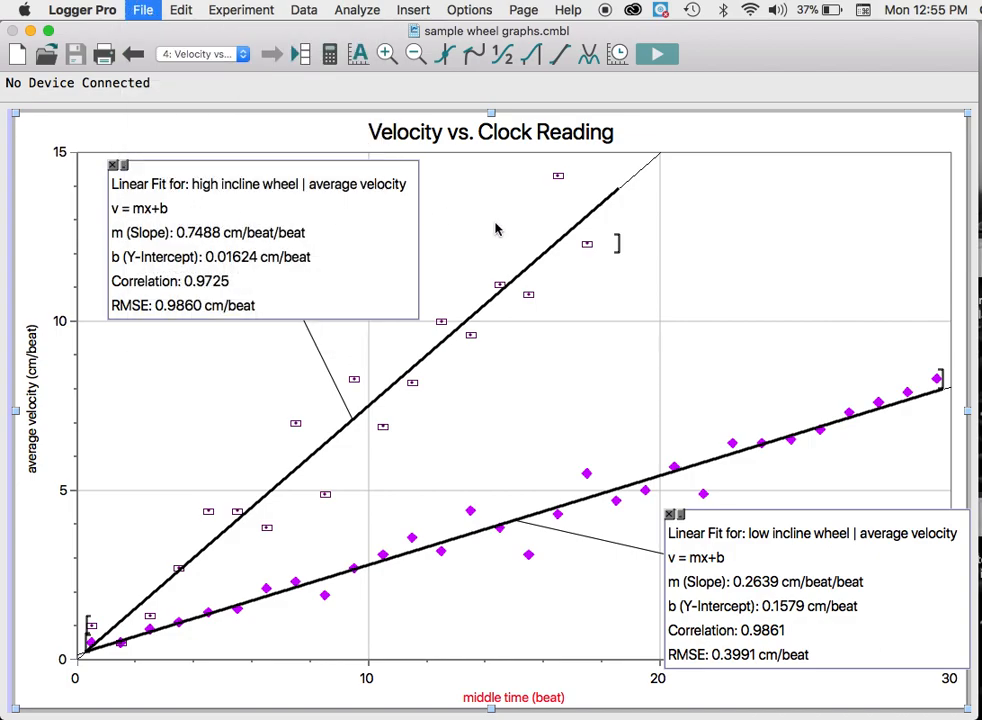
left_click(566, 274)
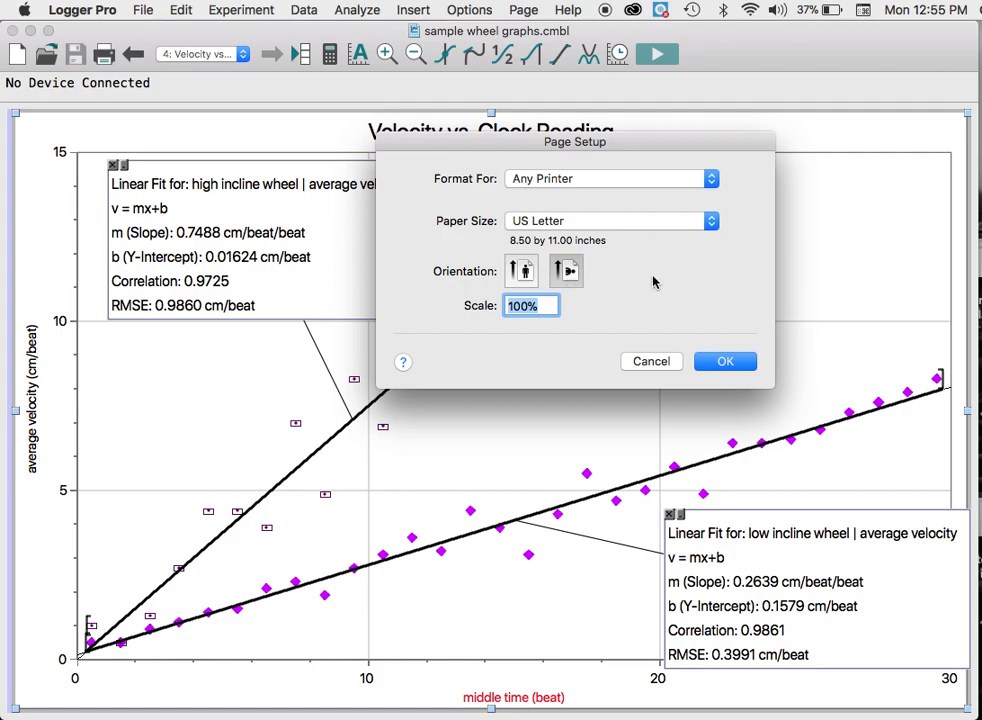
left_click(745, 362)
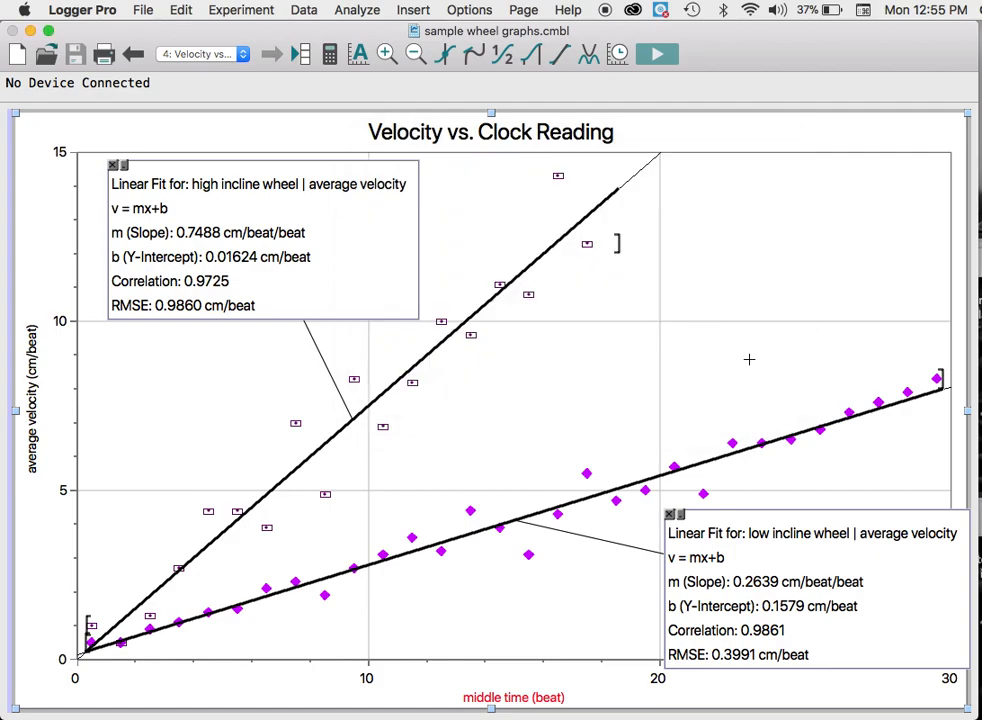
Return to Page 1 and preview its printout with the range limited to page 1, without printing.
left_click(133, 54)
left_click(133, 54)
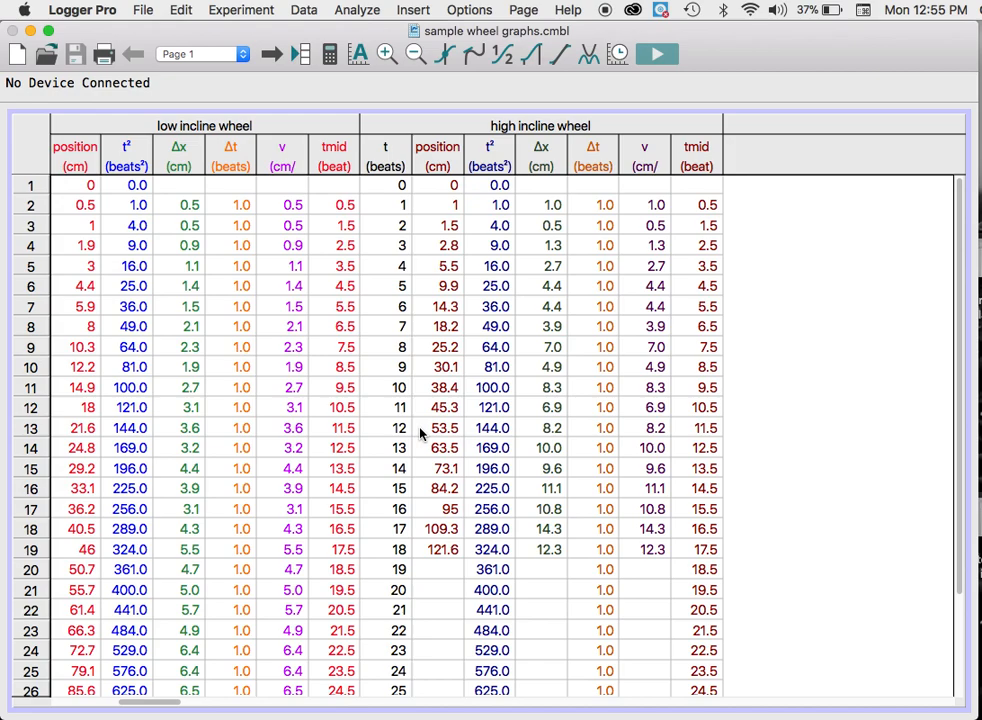
left_click(145, 11)
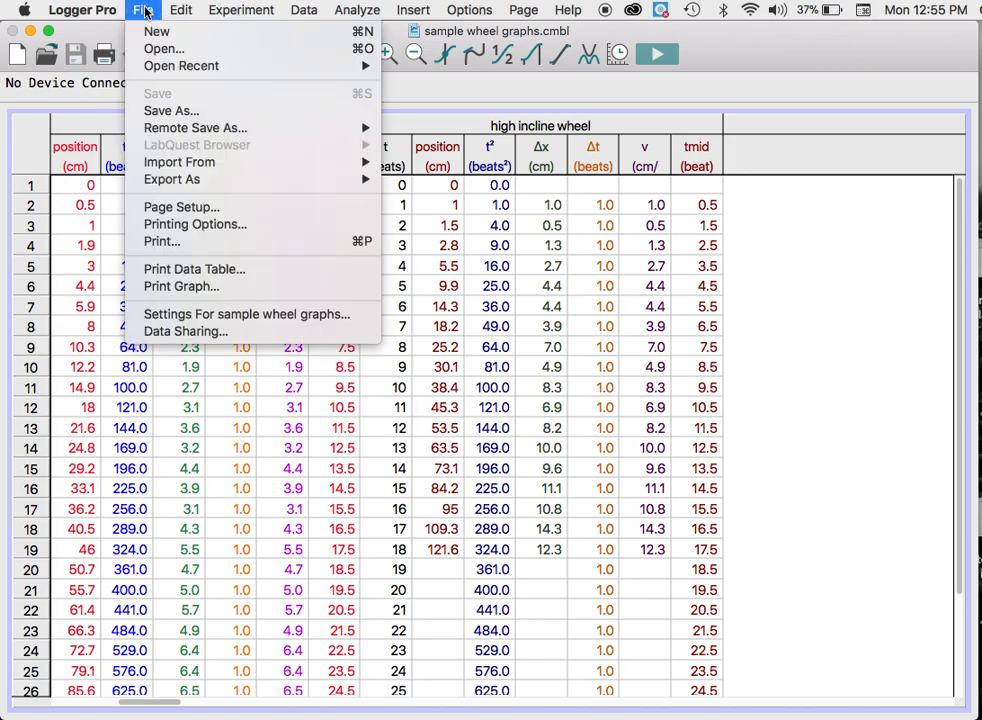
left_click(196, 246)
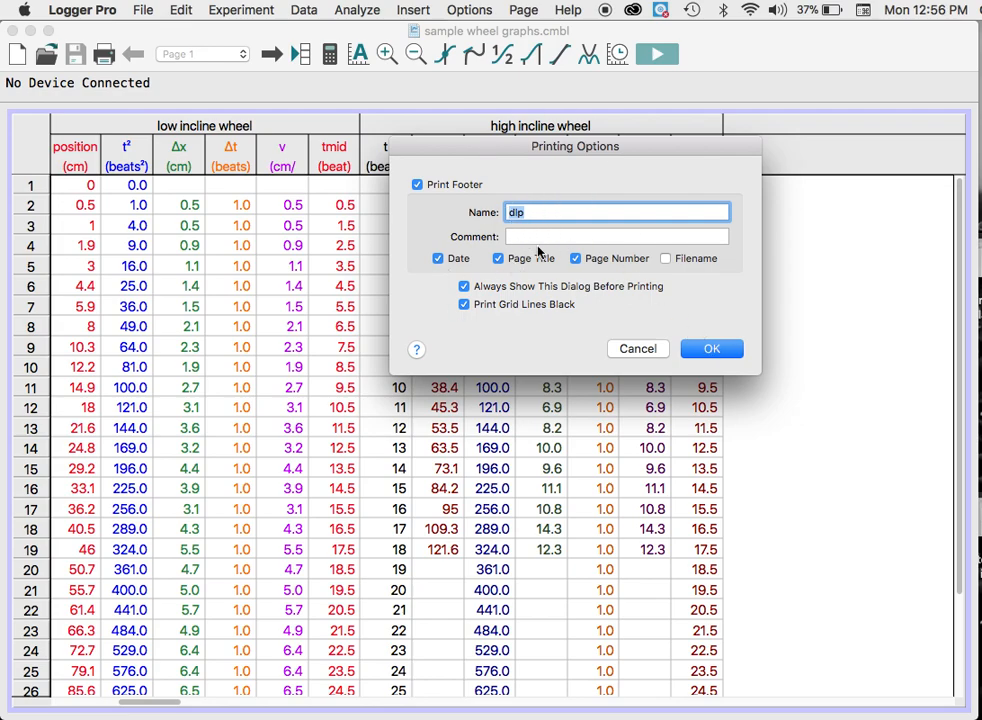
left_click(711, 351)
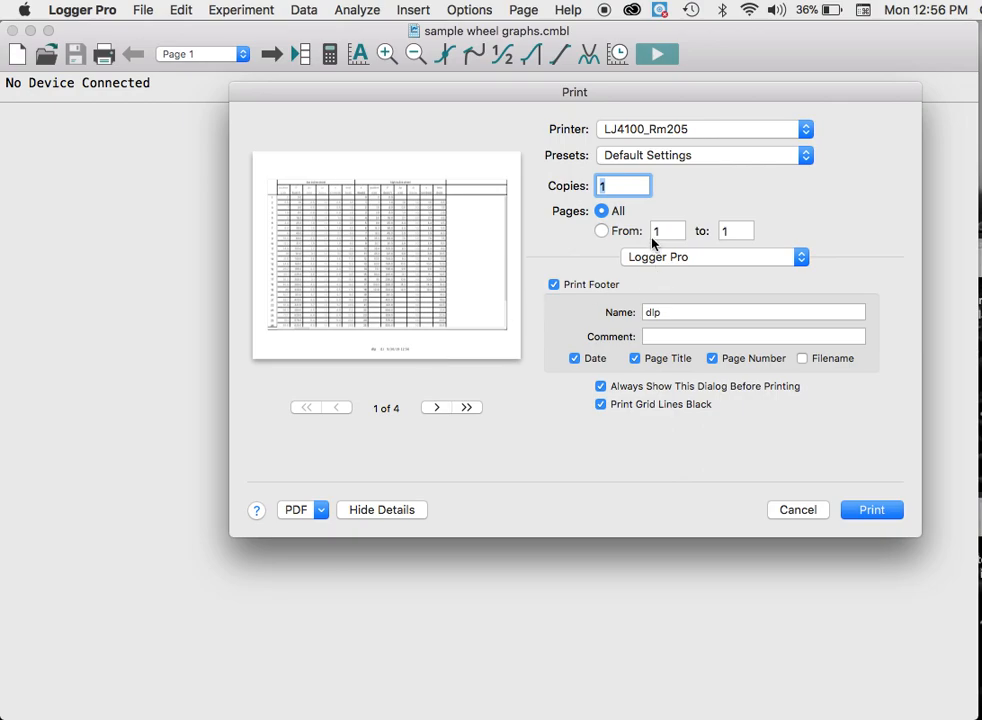
left_click(601, 232)
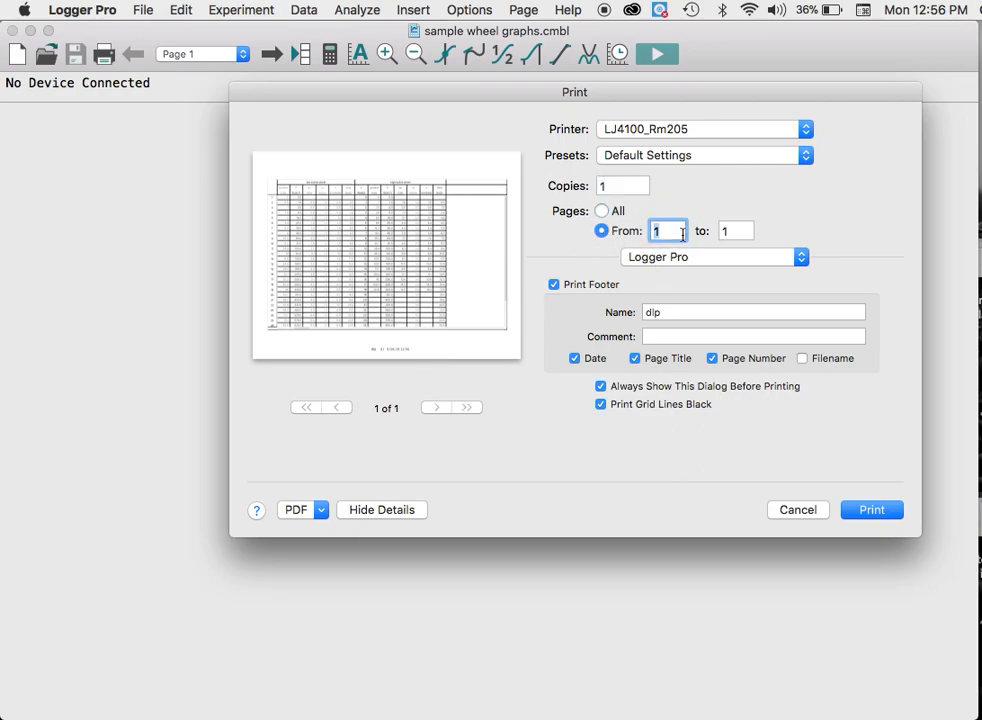
left_click(805, 508)
Preview the printout of the entire data table on Page 1 and close it without printing.
left_click(138, 10)
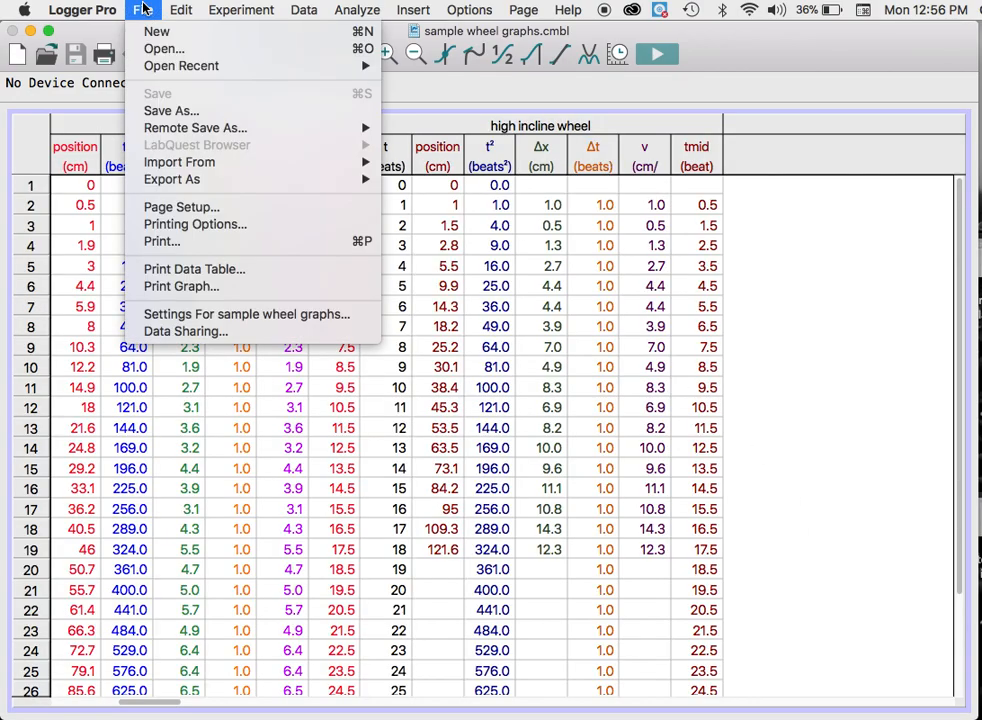
left_click(210, 268)
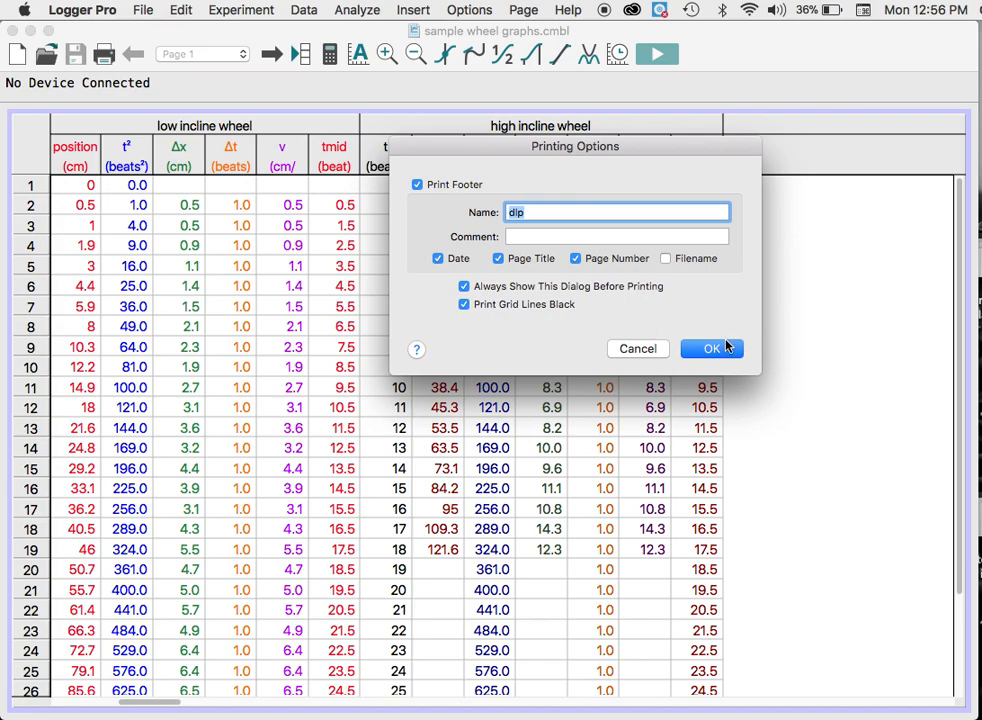
left_click(704, 343)
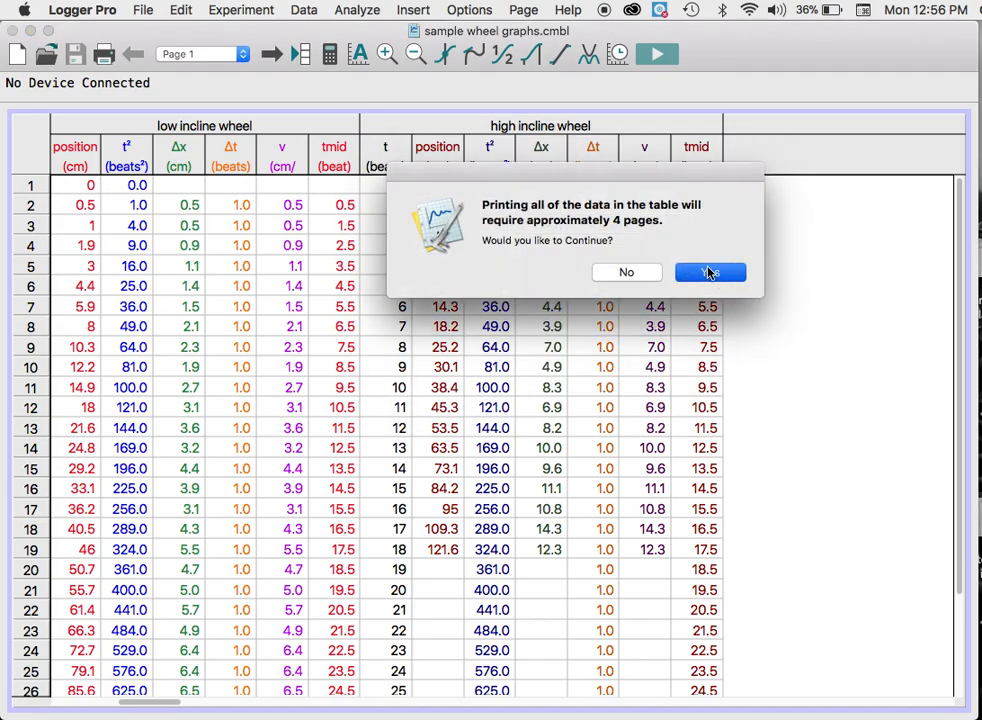
key("Return")
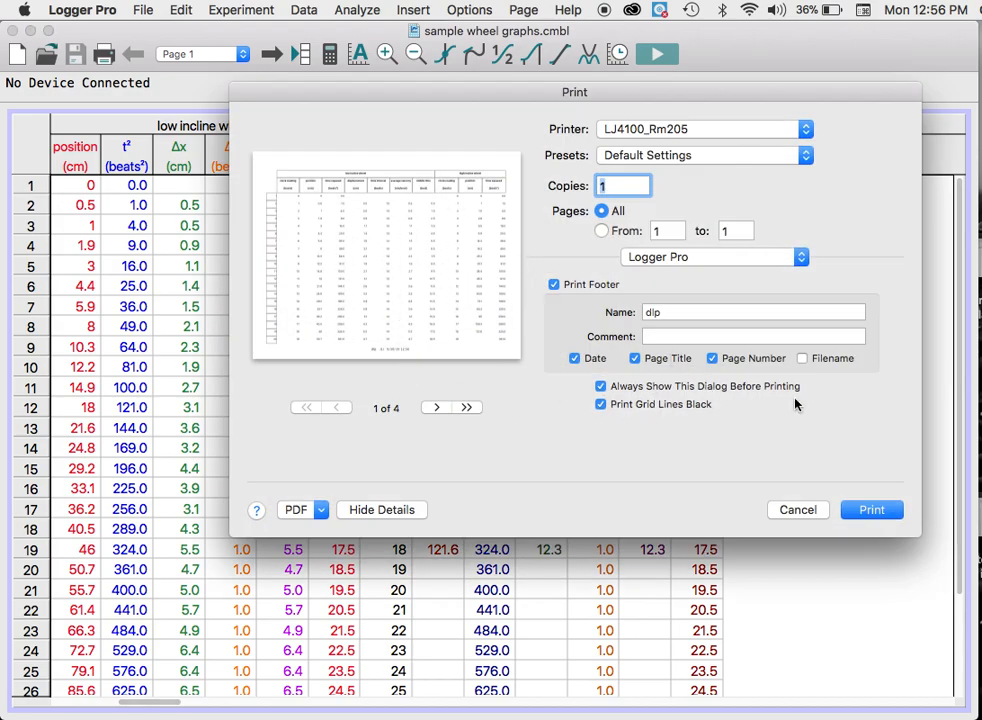
left_click(817, 511)
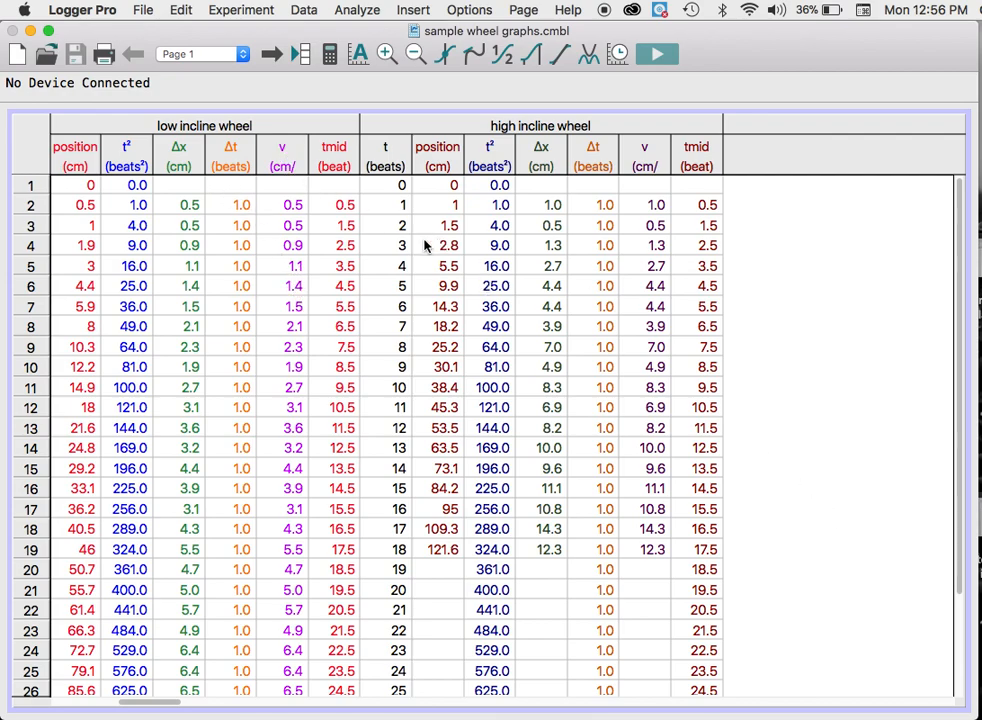
Switch to the Position vs. Clock Reading page and preview printing its graph alone, without sending it to the printer.
left_click(278, 52)
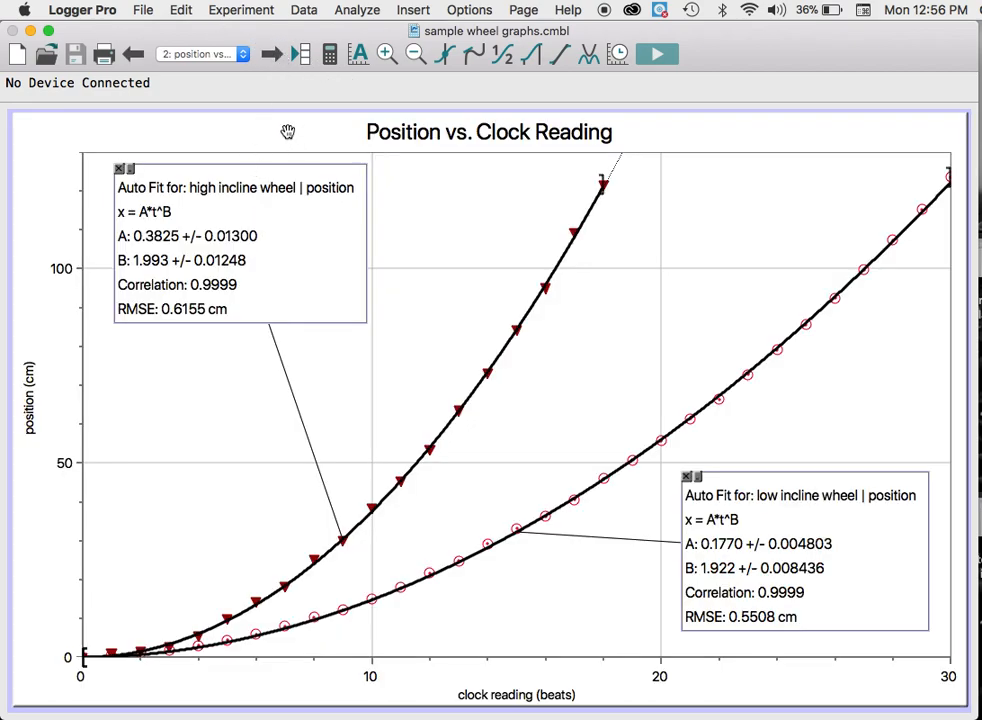
left_click(142, 10)
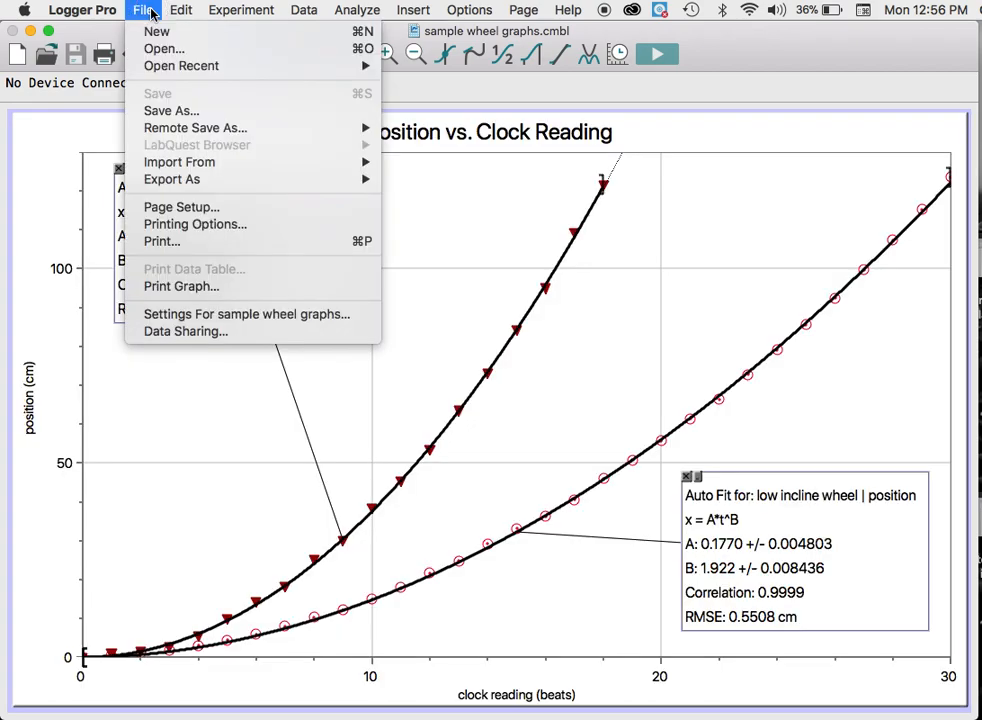
left_click(212, 288)
left_click(708, 348)
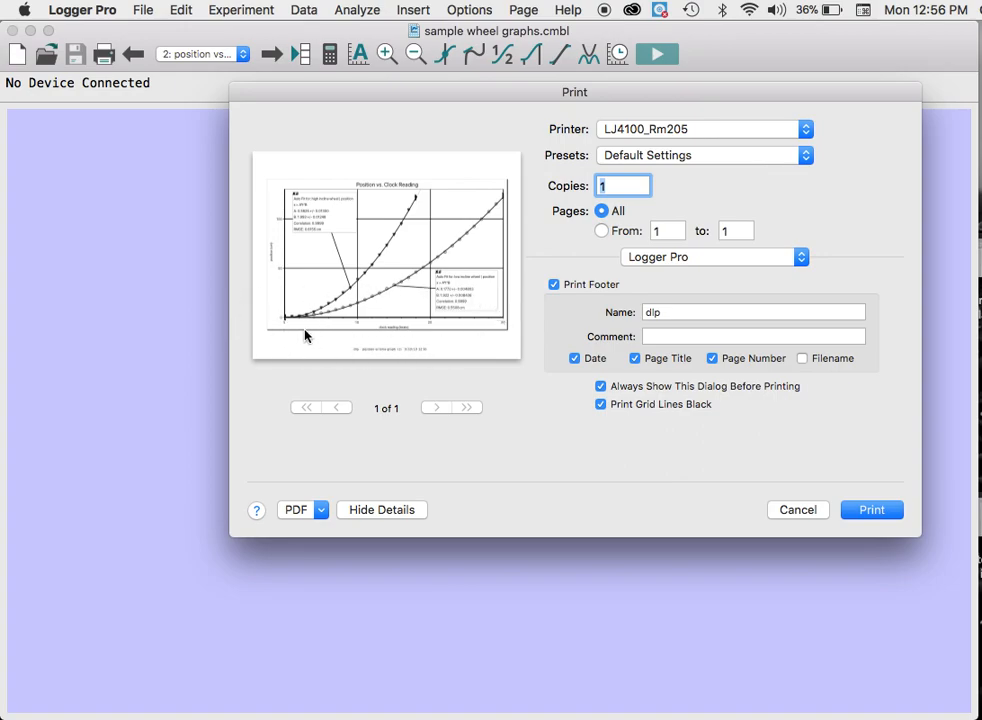
left_click(797, 509)
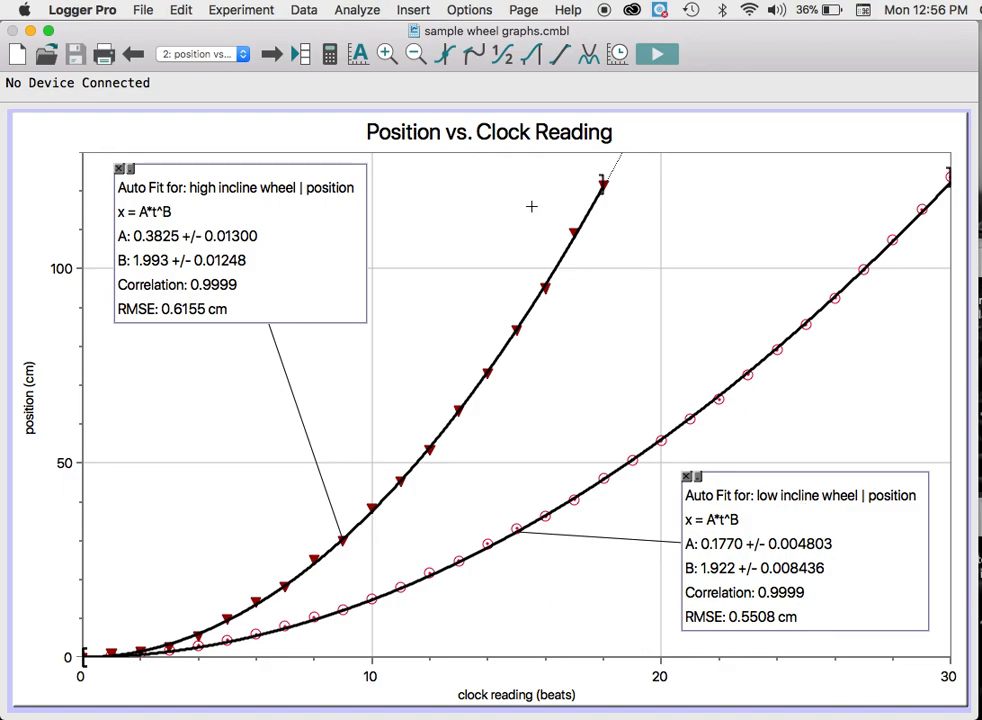
left_click(454, 250)
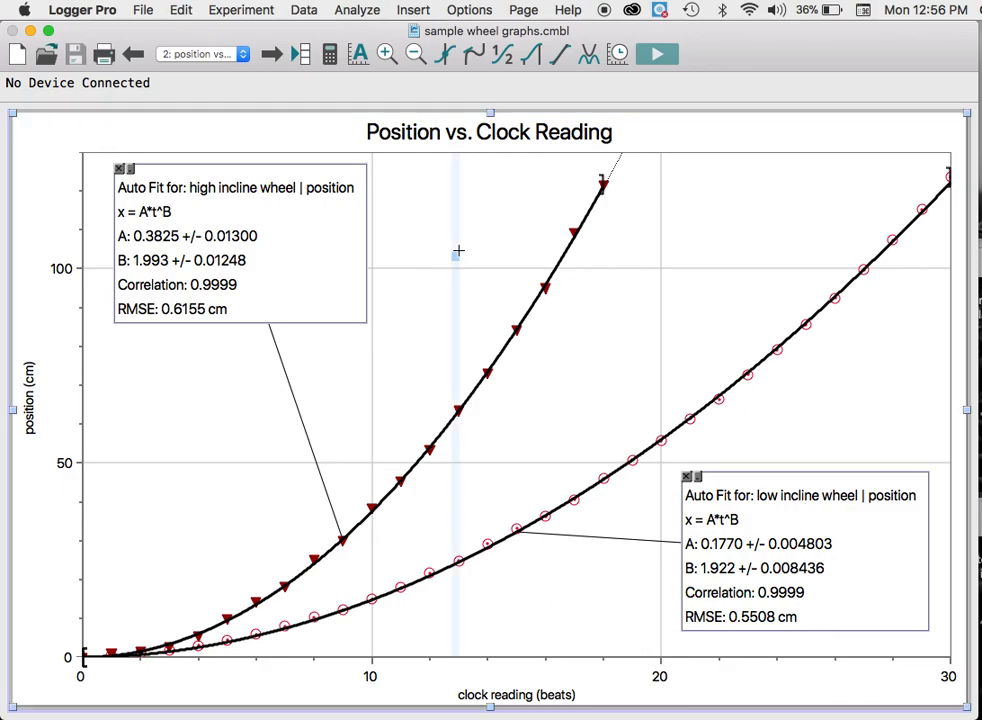